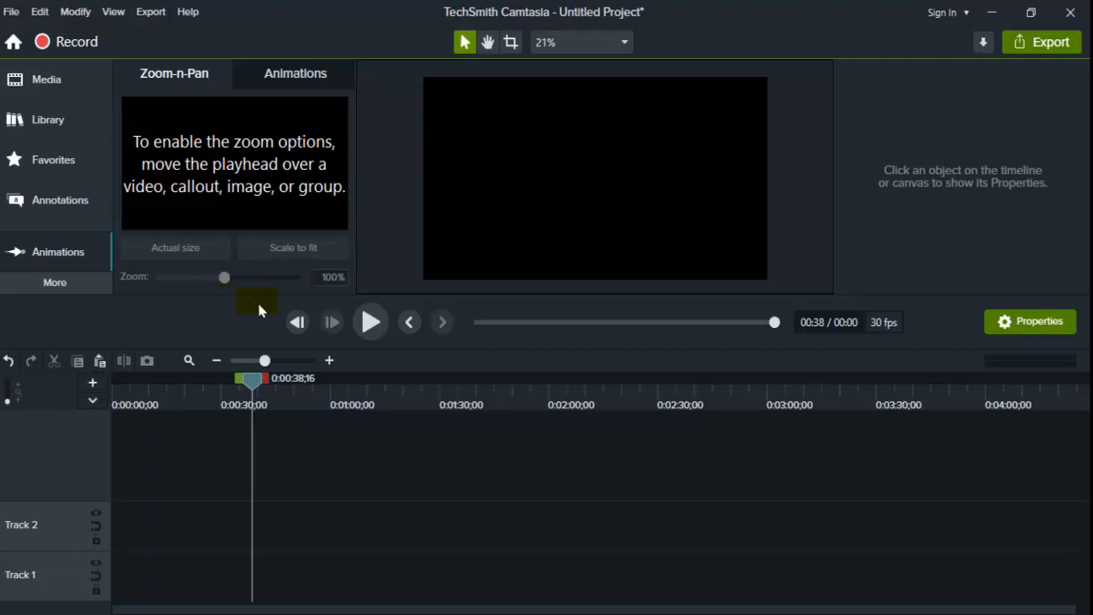
# Step: Add the yellow circle from the annotation shapes to Track 1 at about 18 seconds and move the playhead onto it
pyautogui.click(28, 199)
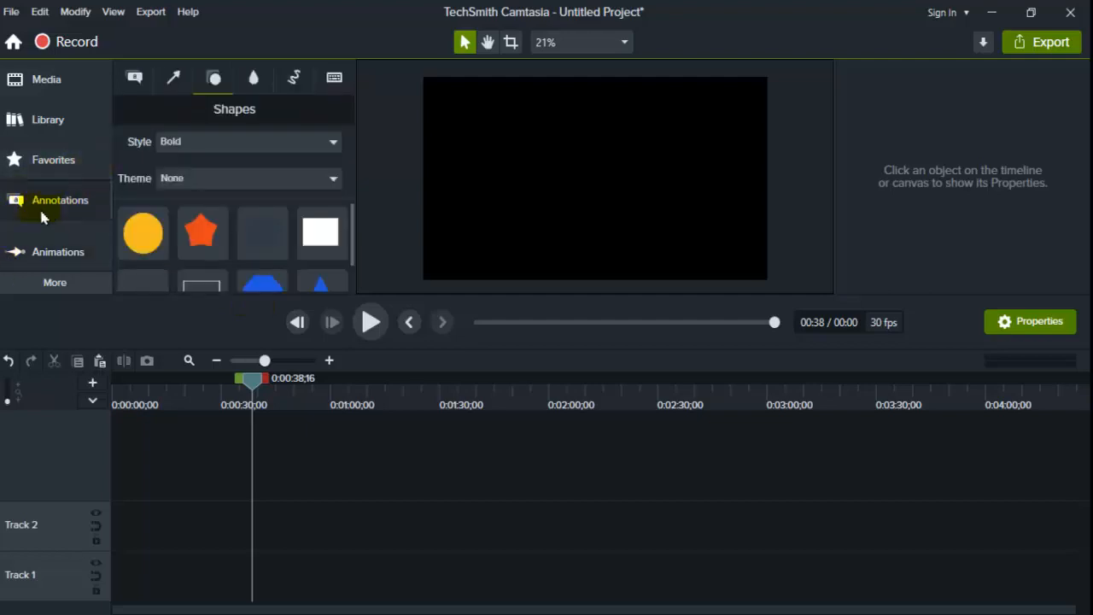
pyautogui.scroll(-1, 238, 220)
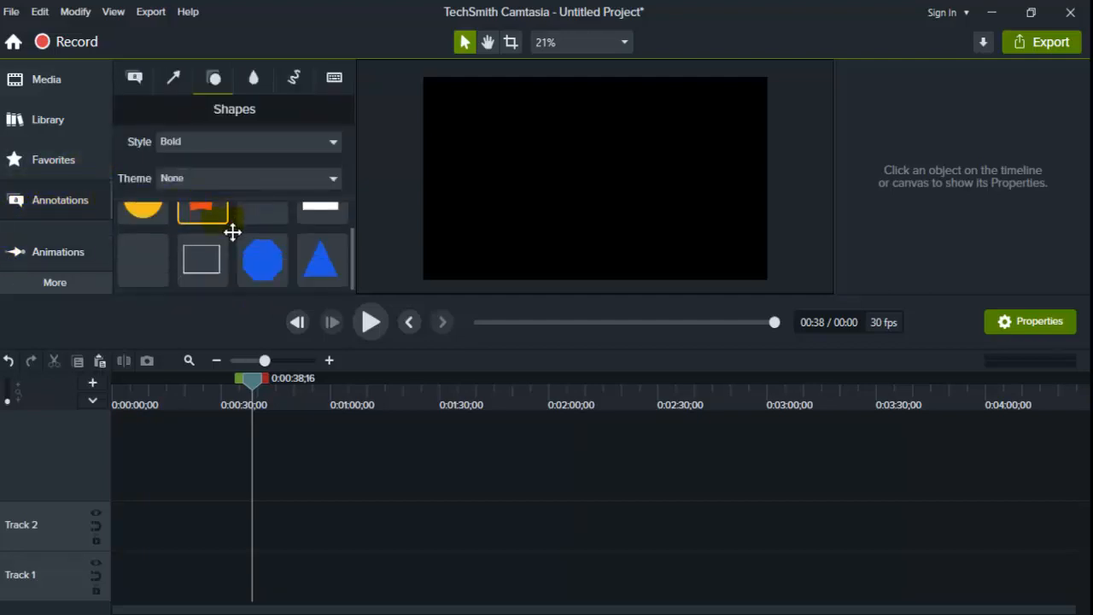
pyautogui.scroll(1, 232, 231)
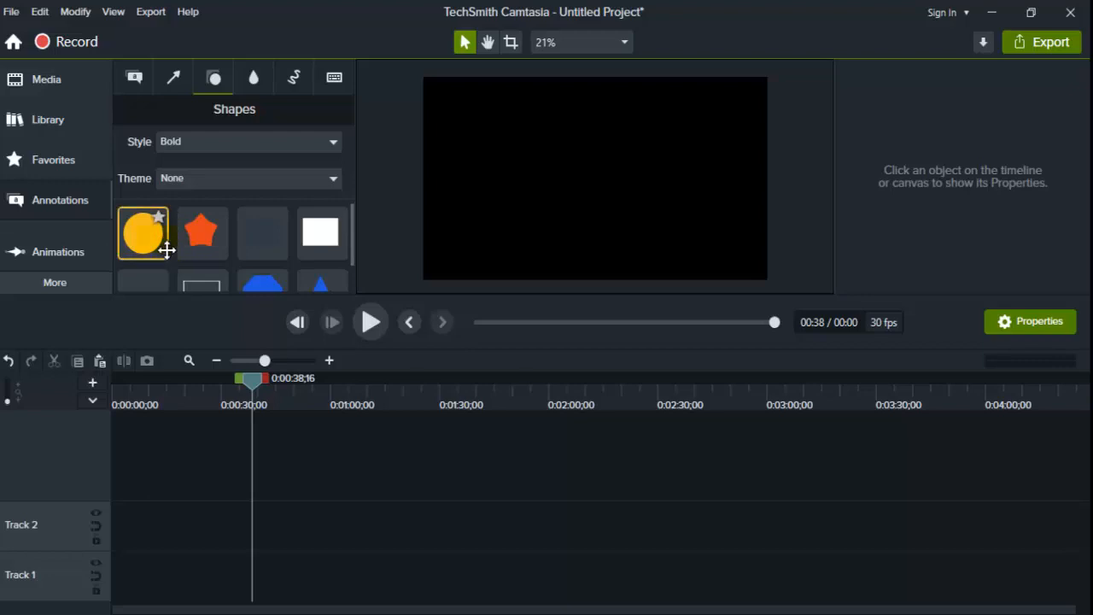
pyautogui.moveTo(166, 263); pyautogui.dragTo(186, 598)
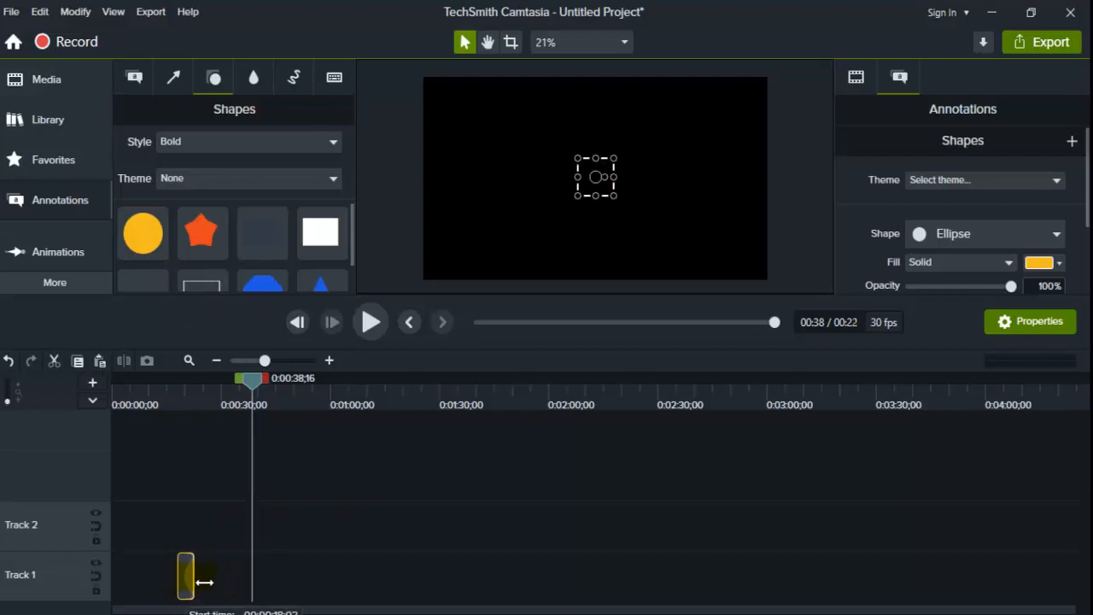
pyautogui.click(177, 398)
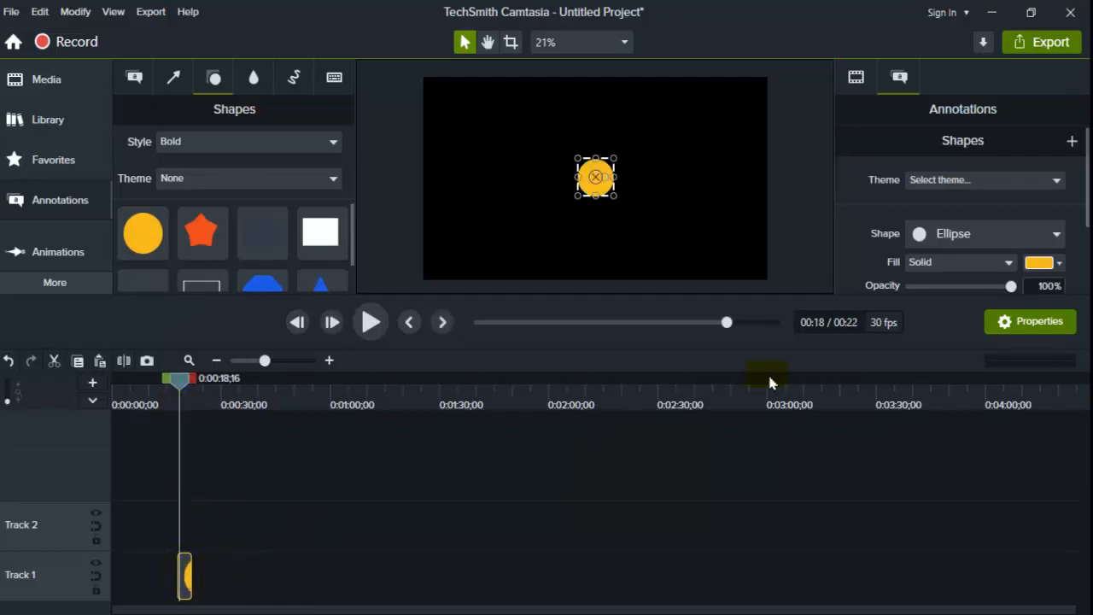
# Step: Apply the Sliding behavior to the circle clip on Track 1
pyautogui.click(70, 290)
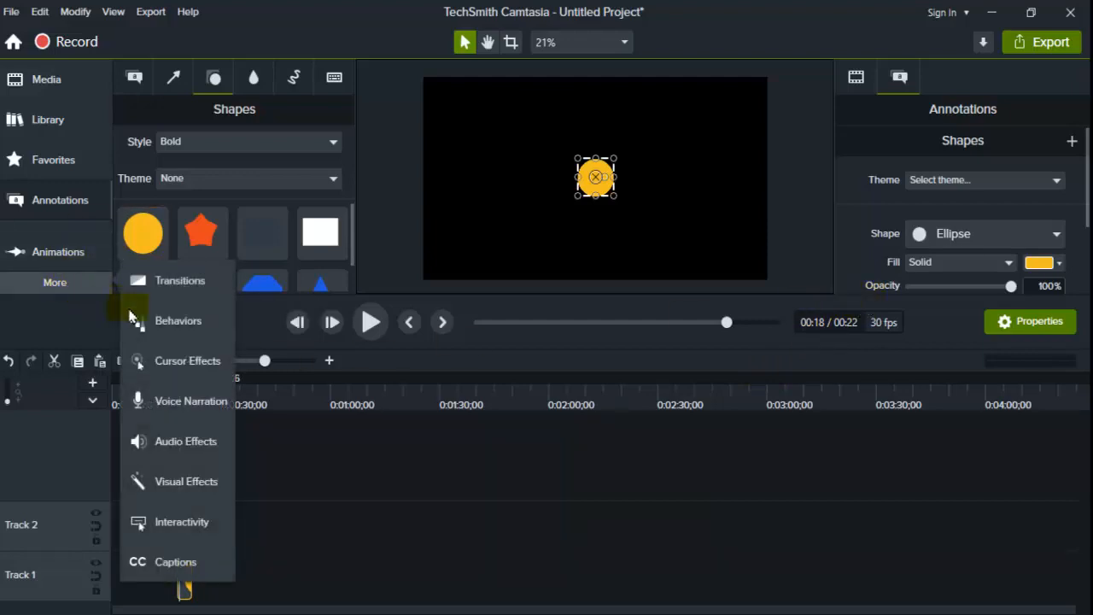
pyautogui.click(171, 322)
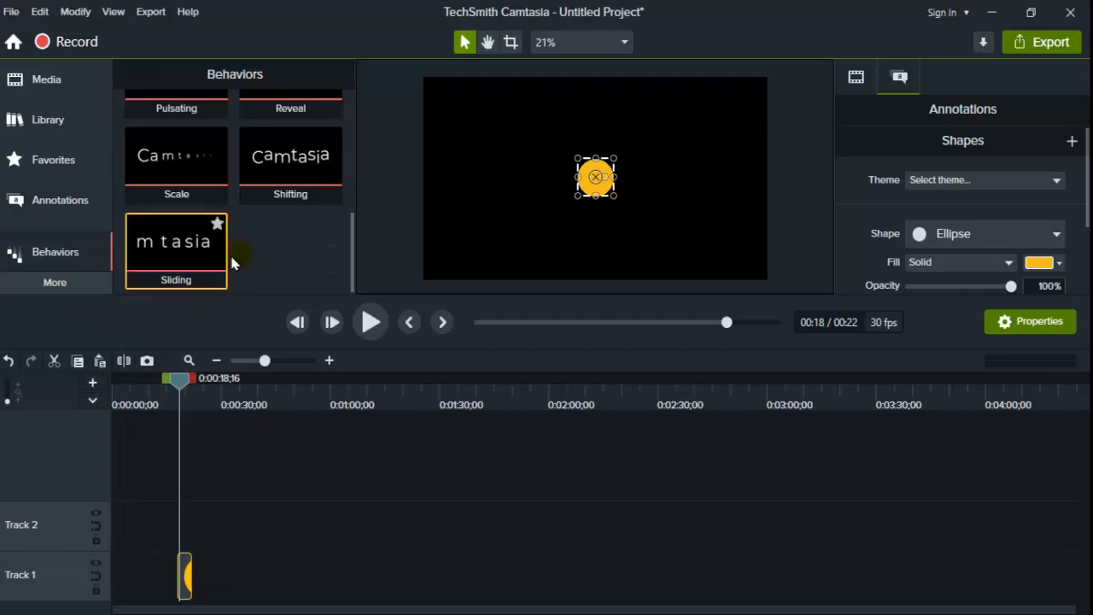
pyautogui.scroll(5, 253, 241)
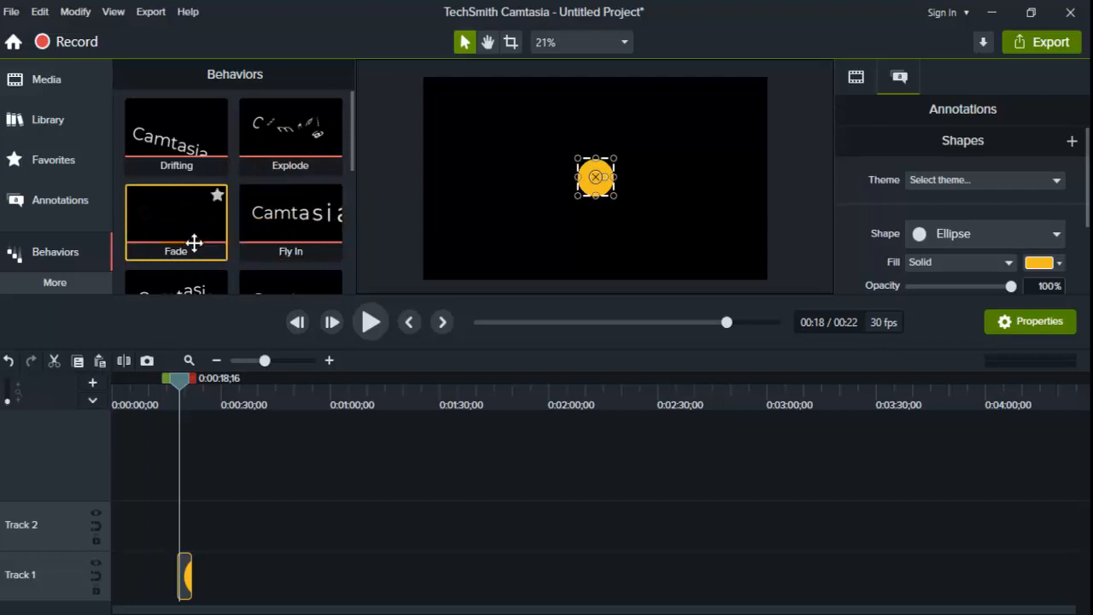
pyautogui.scroll(-1, 220, 259)
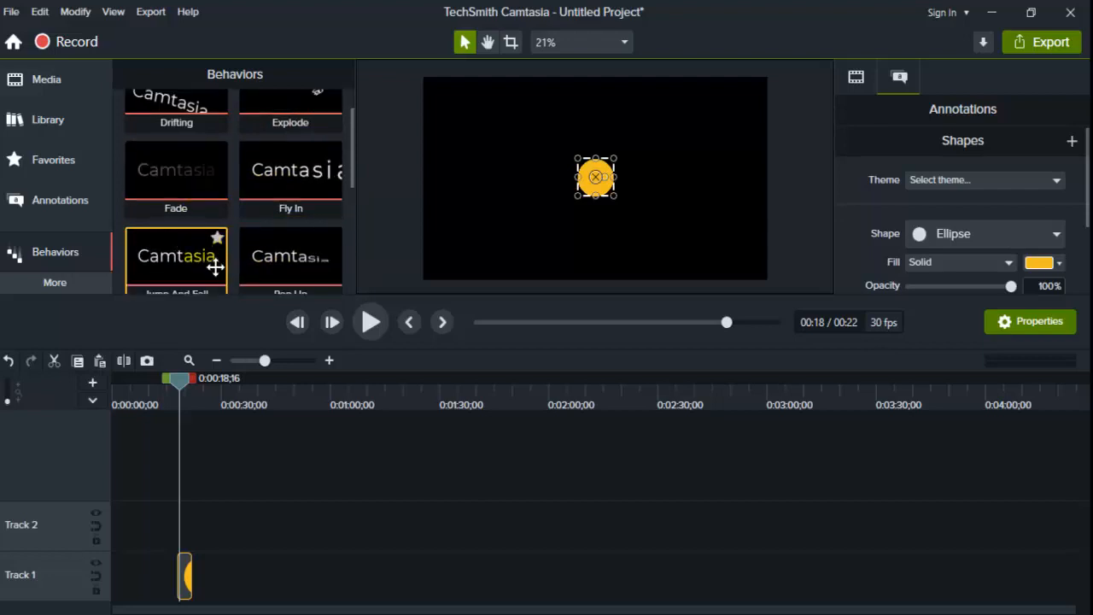
pyautogui.scroll(-1, 215, 267)
pyautogui.scroll(-4, 215, 267)
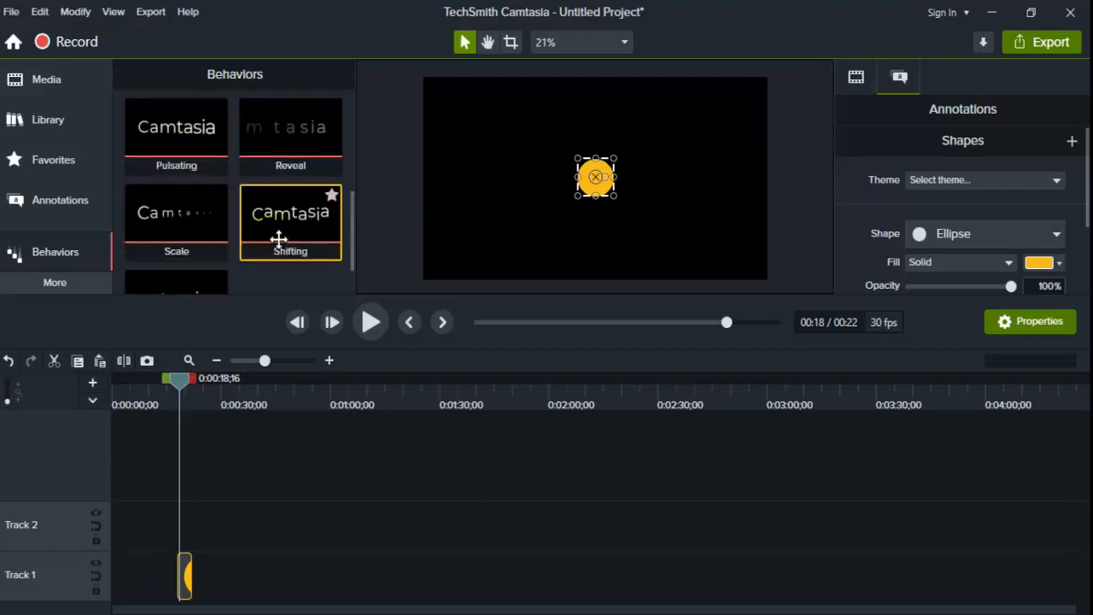
pyautogui.scroll(-1, 279, 239)
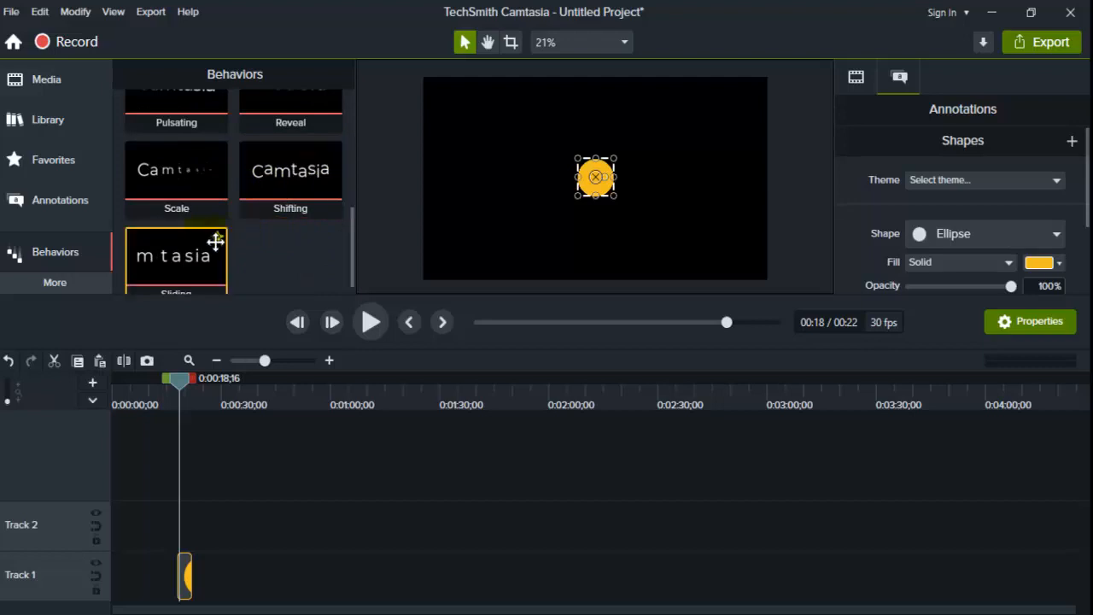
pyautogui.moveTo(213, 257); pyautogui.dragTo(184, 589)
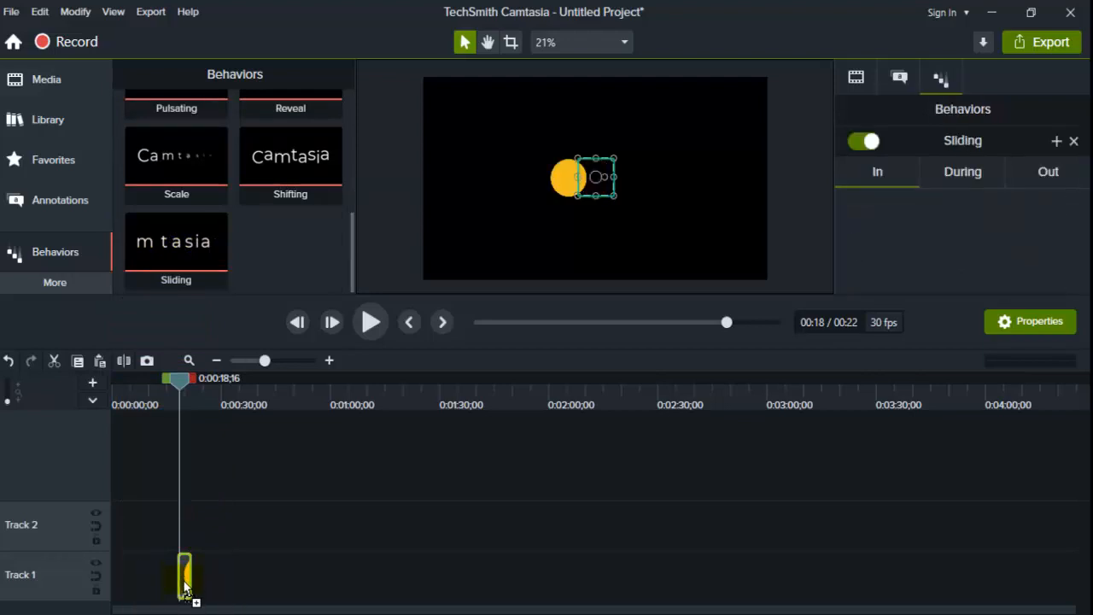
# Step: Preview the circle's Sliding animation, starting from just before the clip on the timeline
pyautogui.scroll(3, 197, 439)
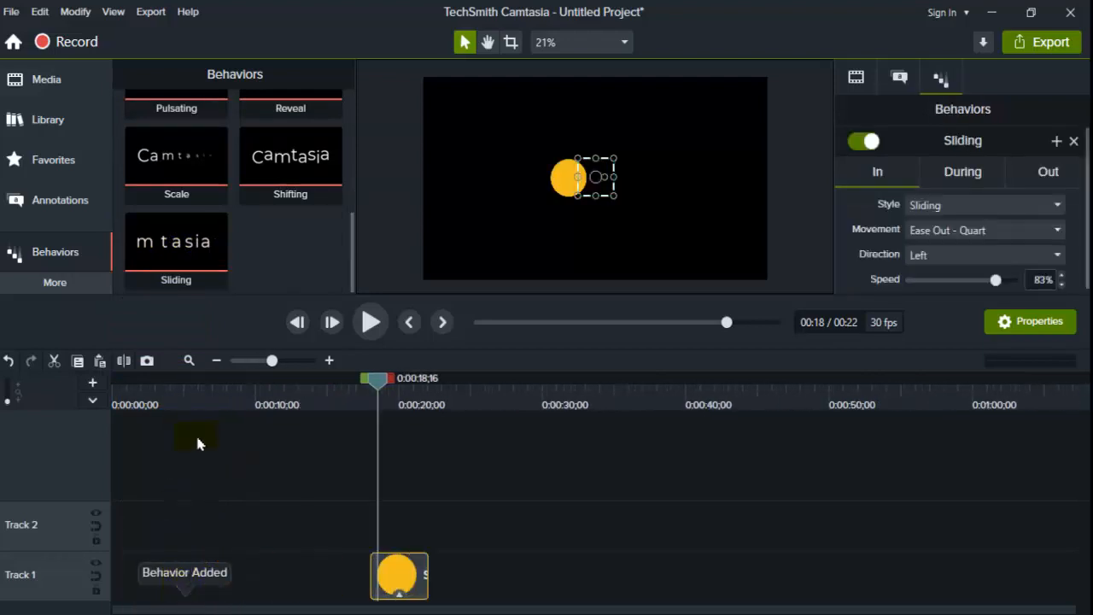
pyautogui.moveTo(615, 397); pyautogui.dragTo(587, 396)
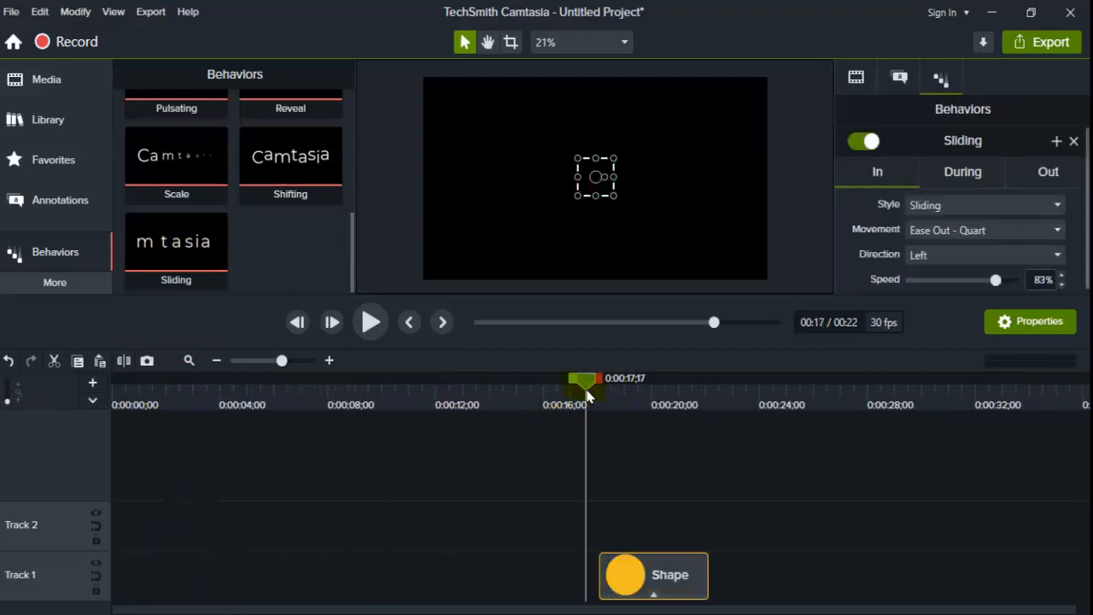
pyautogui.click(364, 324)
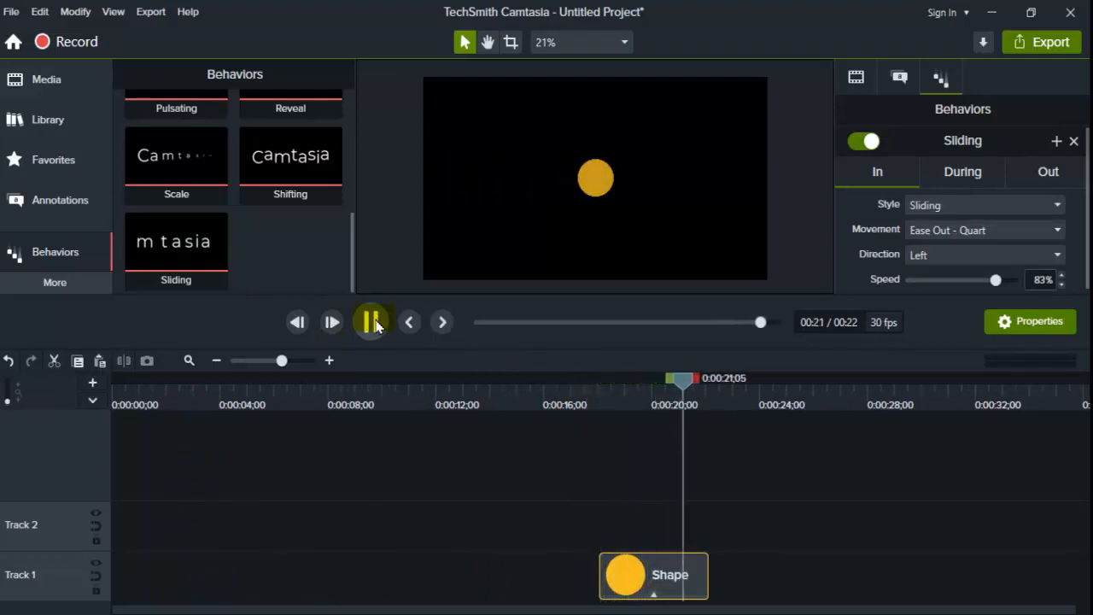
pyautogui.click(373, 323)
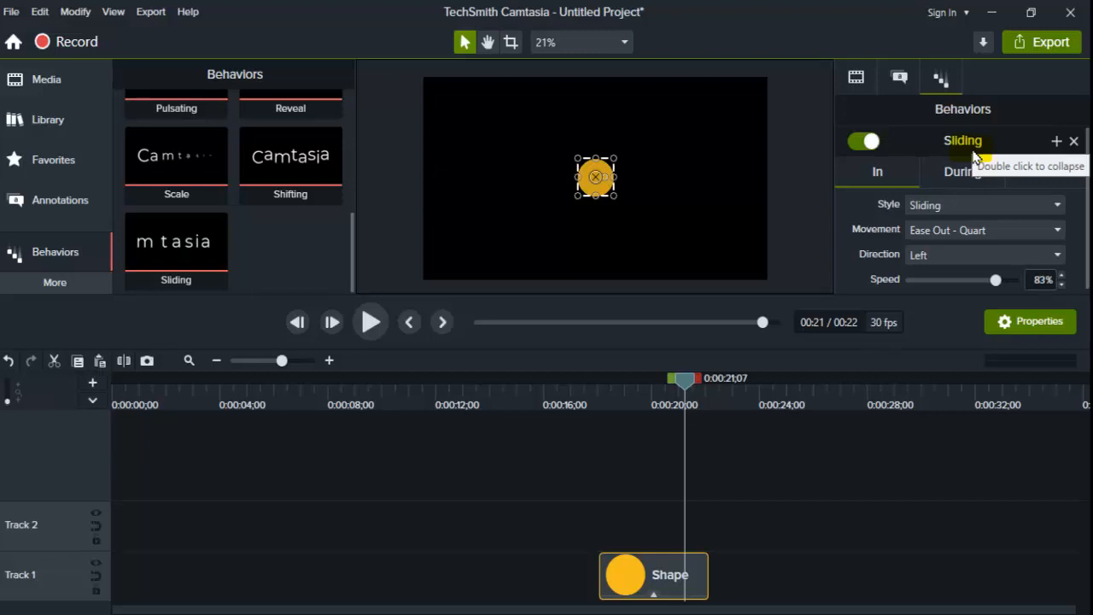
# Step: Switch the Sliding behavior off and on, look through its In styles, and set its In direction to Bottom
pyautogui.click(875, 142)
pyautogui.click(866, 141)
pyautogui.click(948, 205)
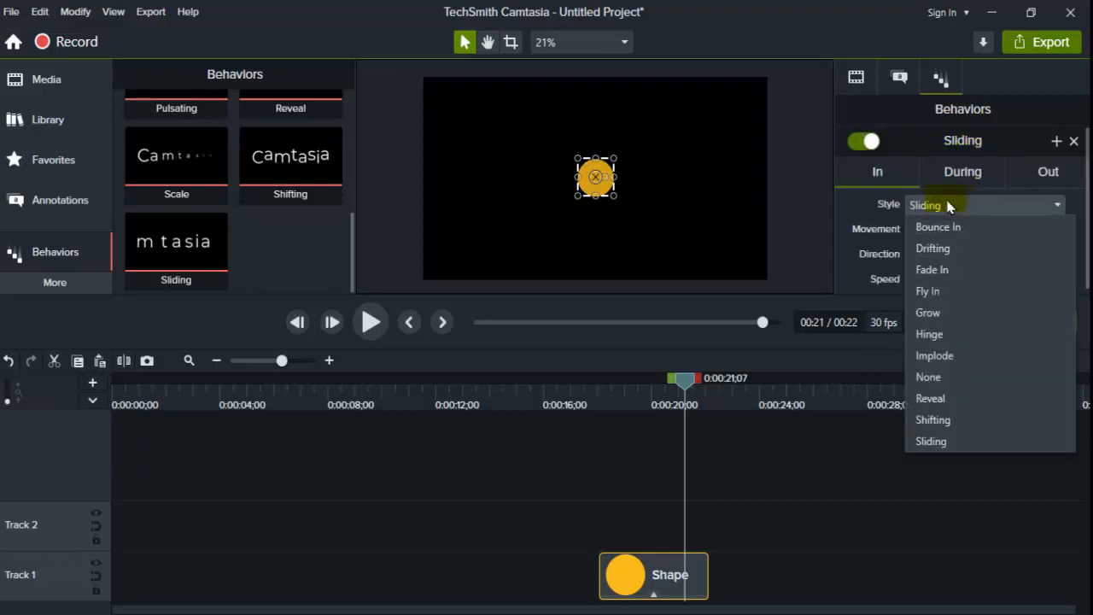
pyautogui.click(934, 205)
pyautogui.click(920, 255)
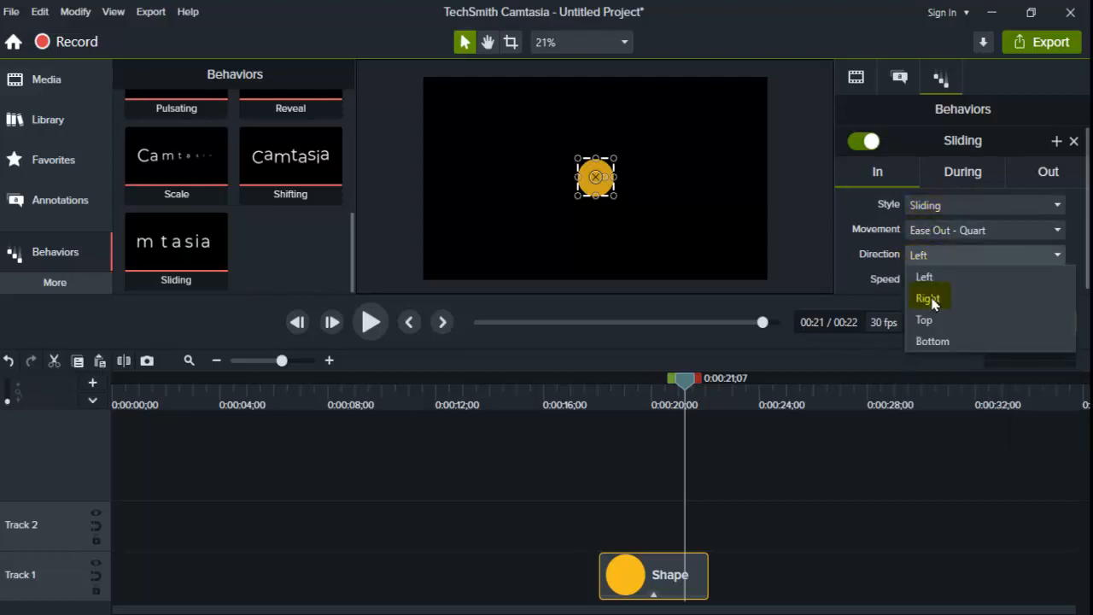
pyautogui.click(936, 341)
# Step: Set the Sliding behavior's In direction to Right and preview the circle's entrance from just before the clip
pyautogui.moveTo(680, 406); pyautogui.dragTo(589, 397)
pyautogui.click(982, 255)
pyautogui.click(935, 298)
pyautogui.click(370, 322)
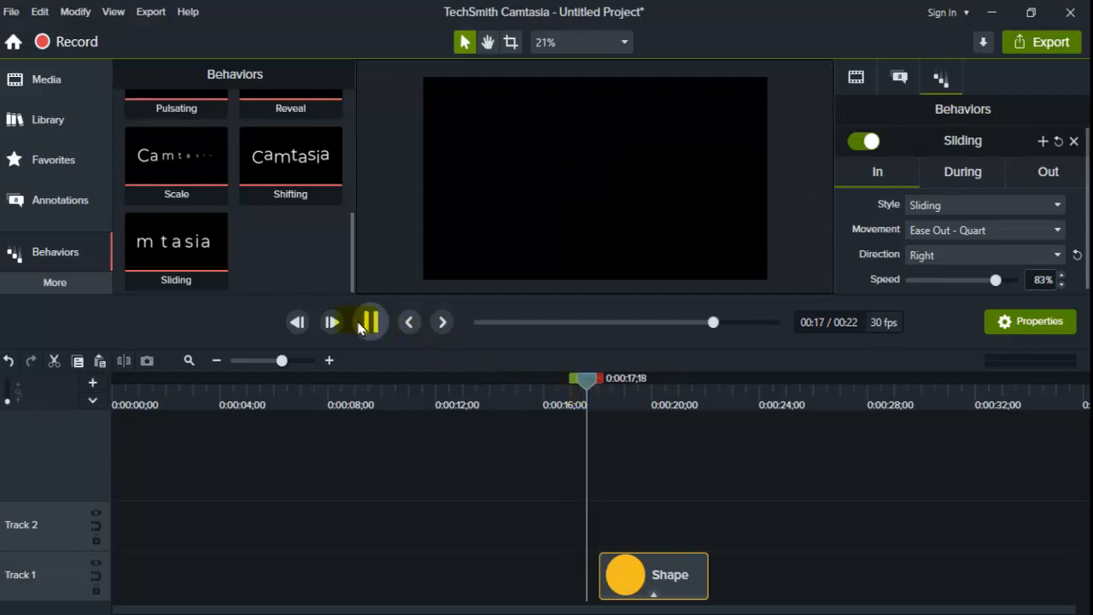
pyautogui.click(370, 322)
# Step: Change the Sliding behavior's In direction to Left
pyautogui.click(947, 256)
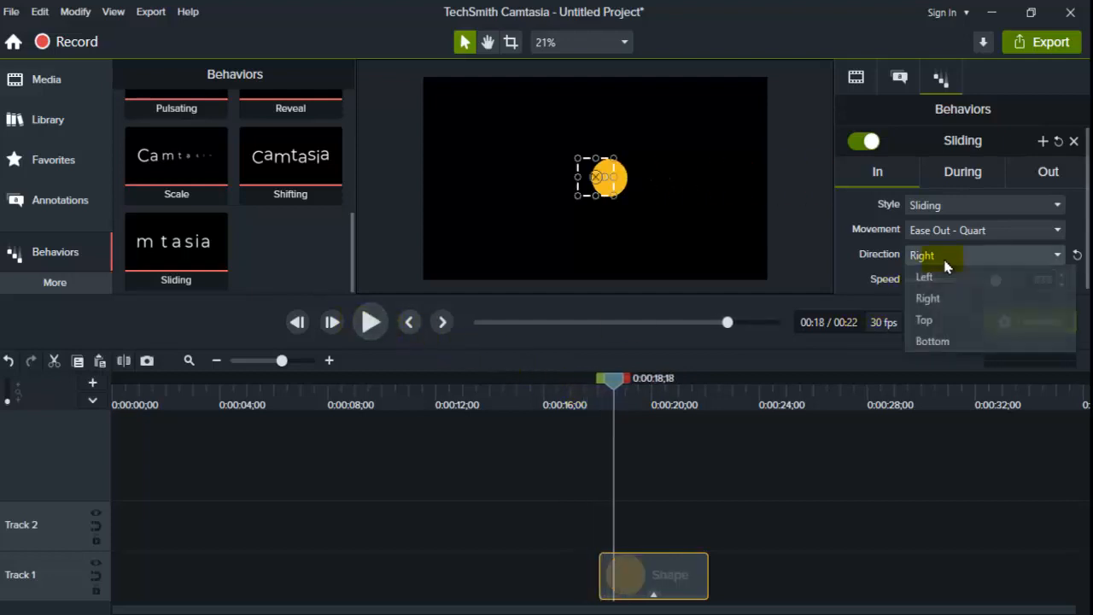
pyautogui.click(962, 298)
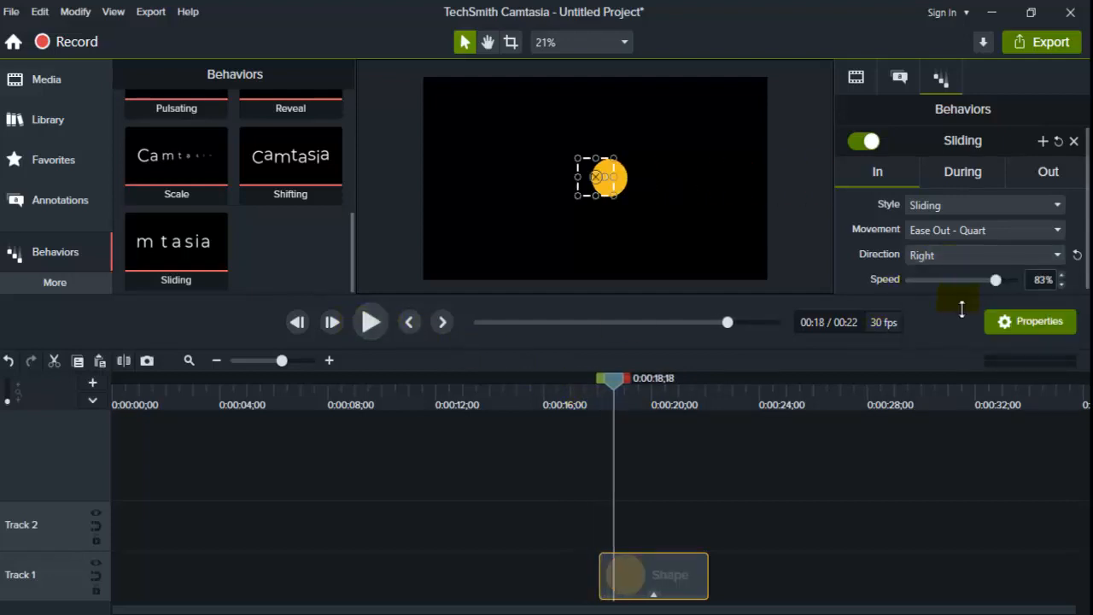
pyautogui.click(948, 254)
pyautogui.click(949, 276)
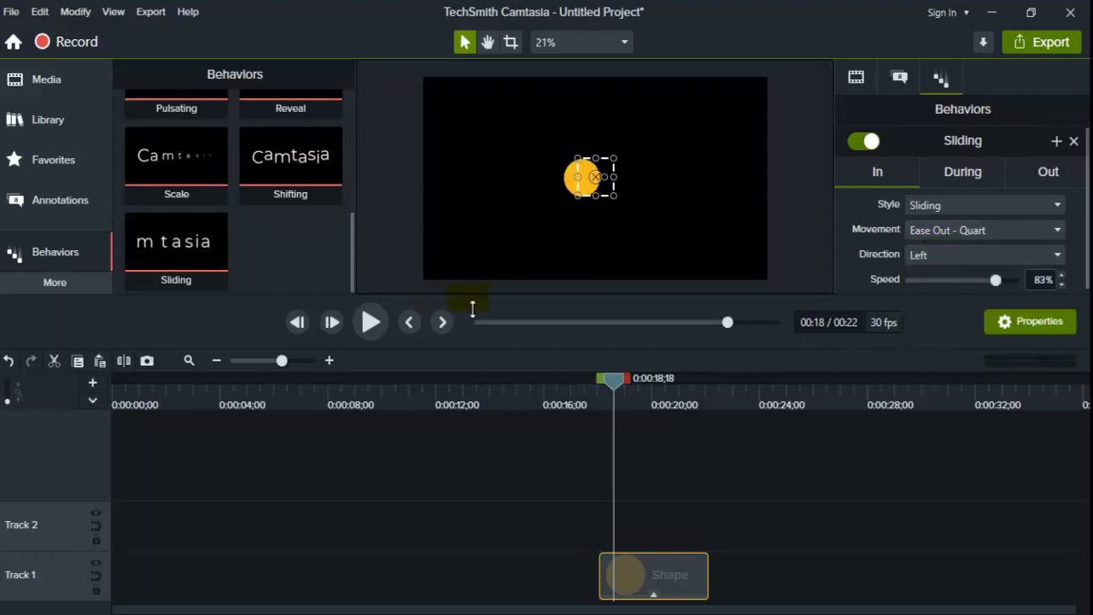
# Step: Set the Sliding behavior's In direction to Top and preview the circle's entrance
pyautogui.click(953, 256)
pyautogui.click(946, 316)
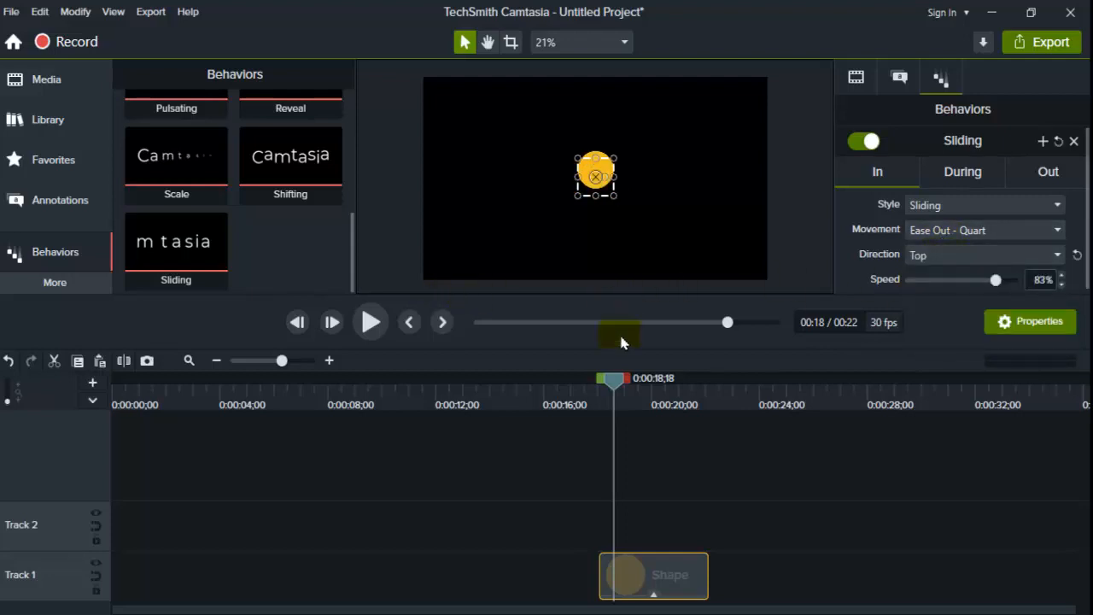
pyautogui.moveTo(615, 391); pyautogui.dragTo(595, 391)
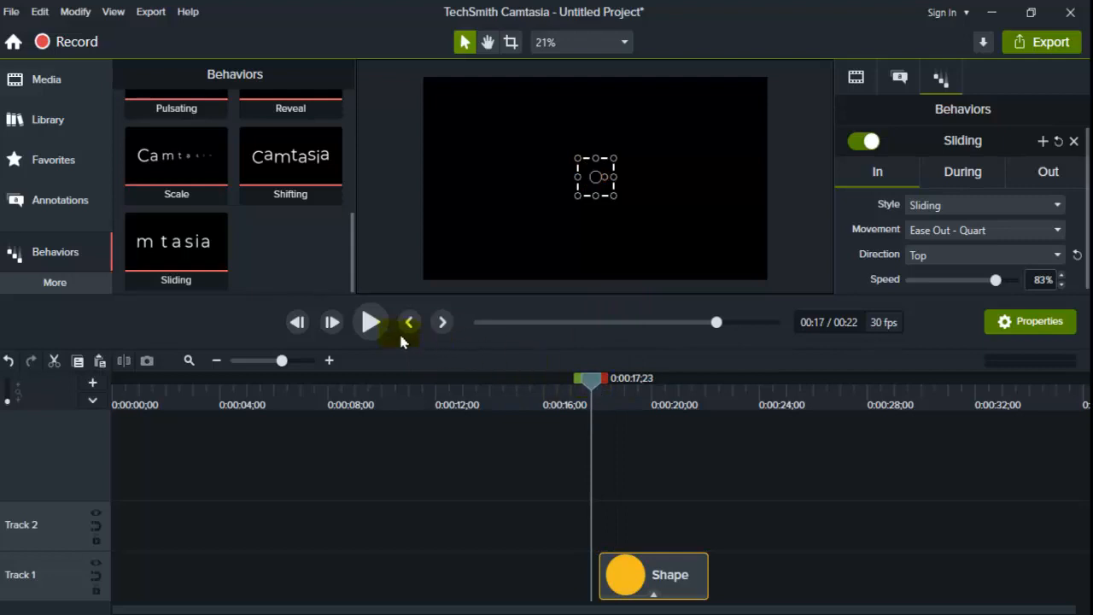
pyautogui.click(372, 324)
pyautogui.click(372, 324)
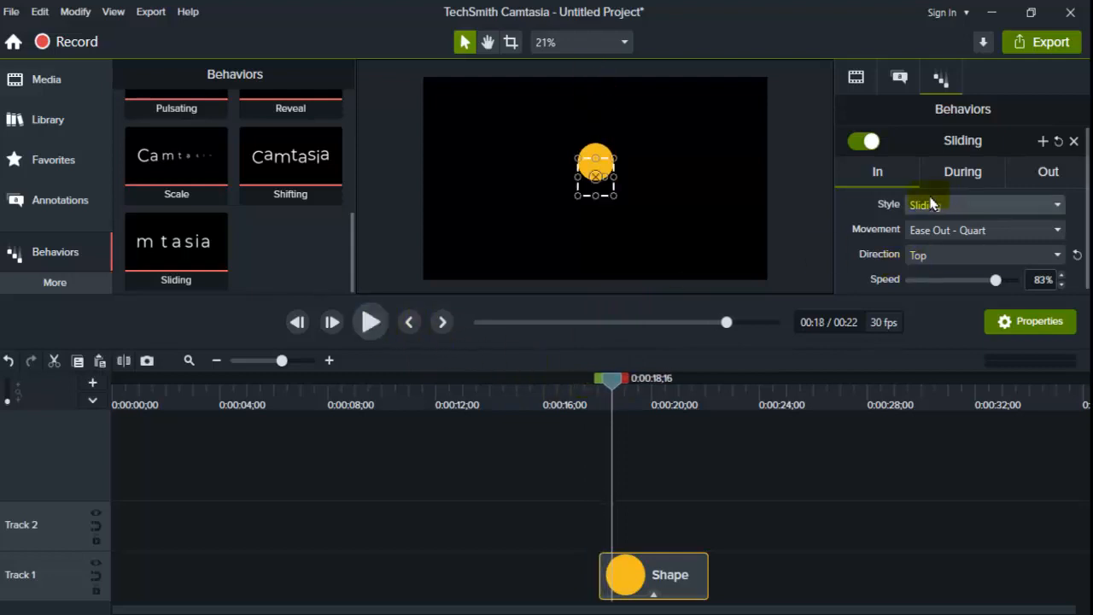
# Step: Examine the behavior's During settings, preview the circle's During animation, and look through the available During styles
pyautogui.click(964, 173)
pyautogui.scroll(-2, 965, 184)
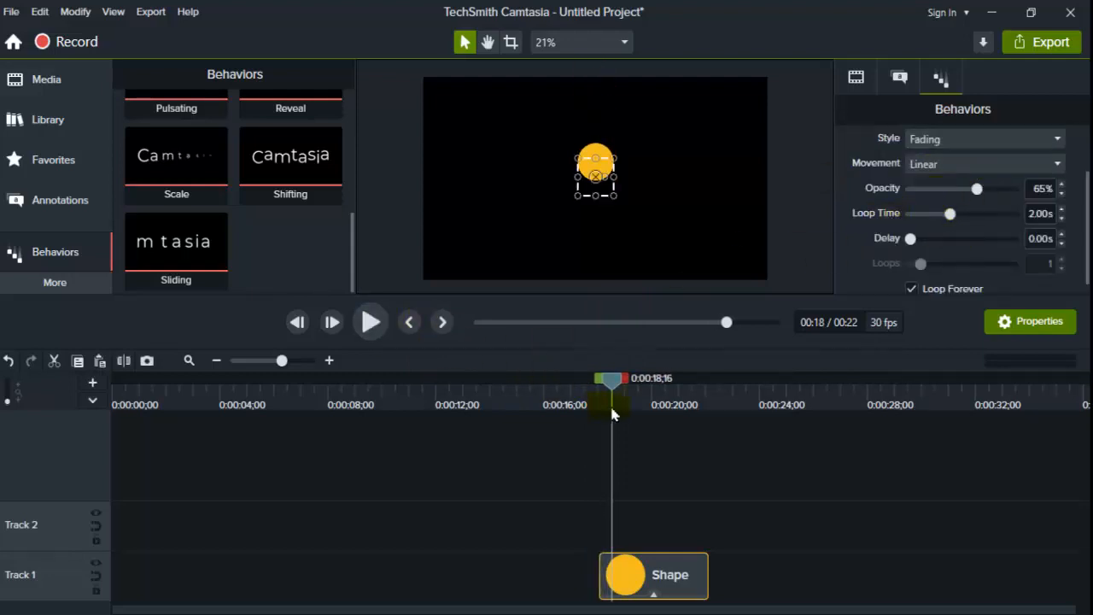
pyautogui.moveTo(620, 389); pyautogui.dragTo(595, 383)
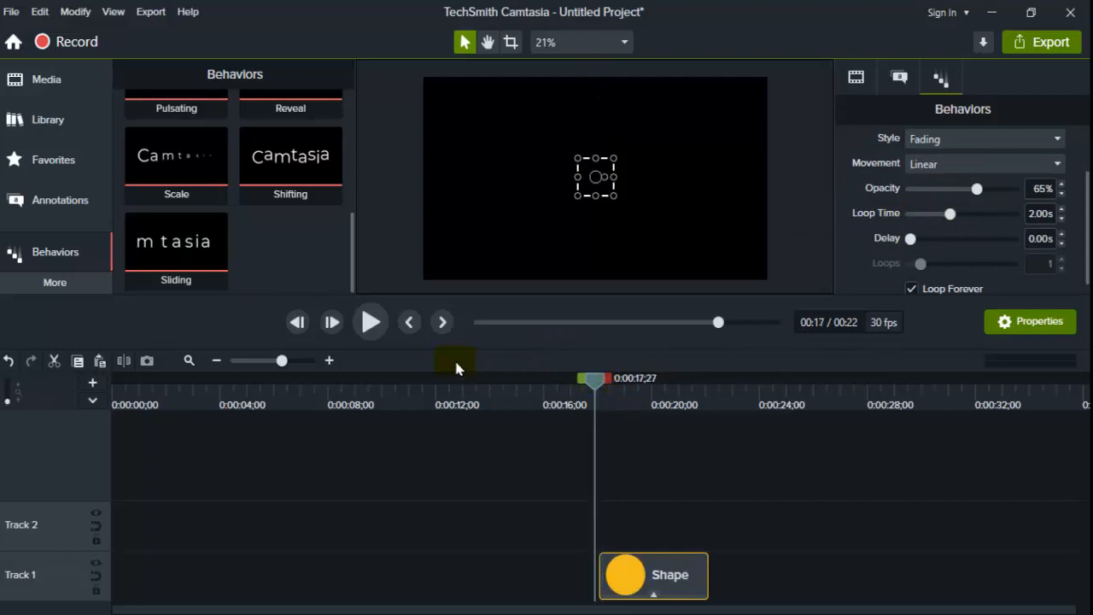
pyautogui.click(372, 328)
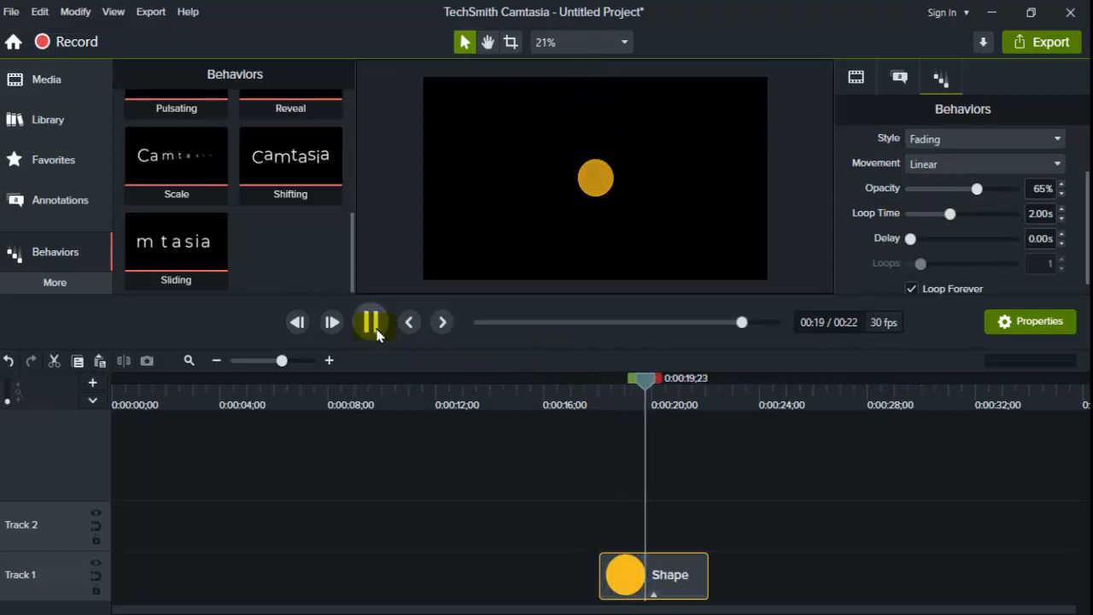
pyautogui.click(373, 326)
pyautogui.scroll(2, 974, 198)
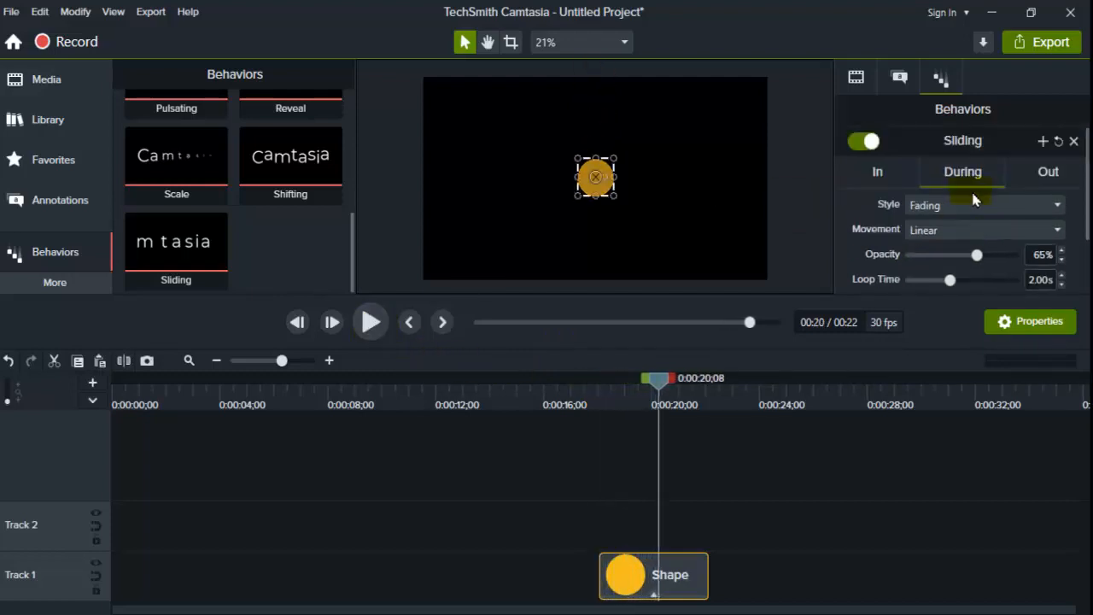
pyautogui.click(974, 205)
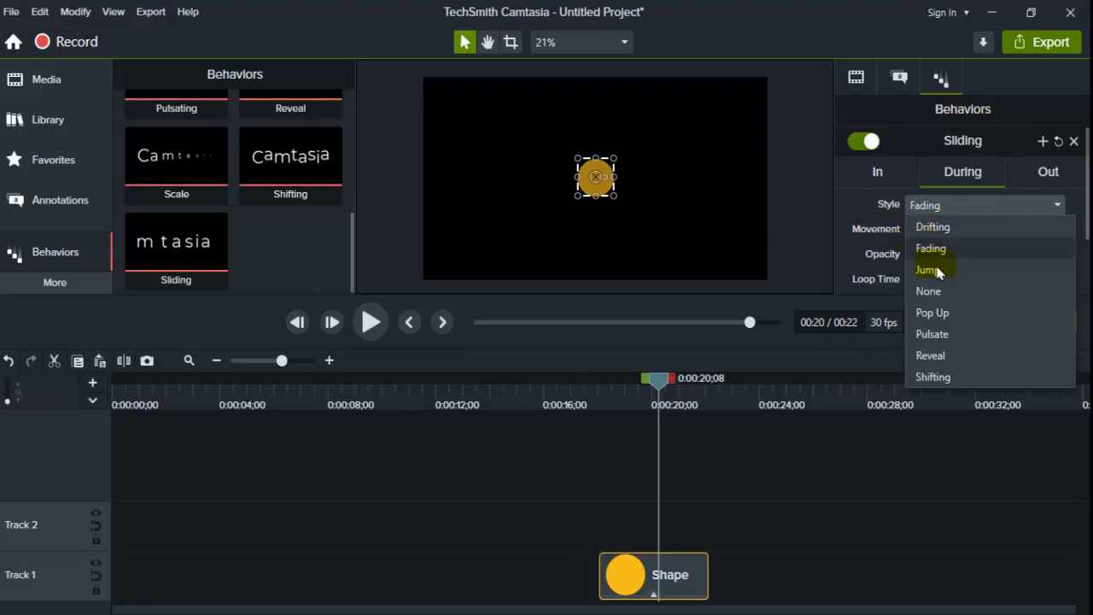
pyautogui.click(892, 175)
# Step: Set the Sliding behavior's In style to Bounce In and preview the circle's entrance from just before the clip
pyautogui.click(892, 175)
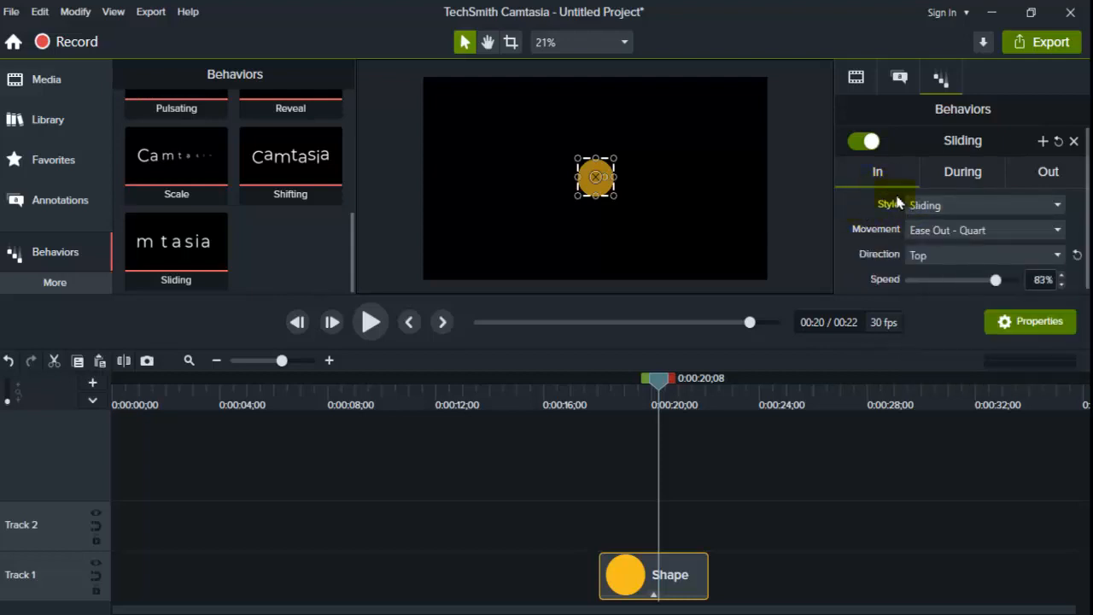
pyautogui.click(920, 204)
pyautogui.click(939, 225)
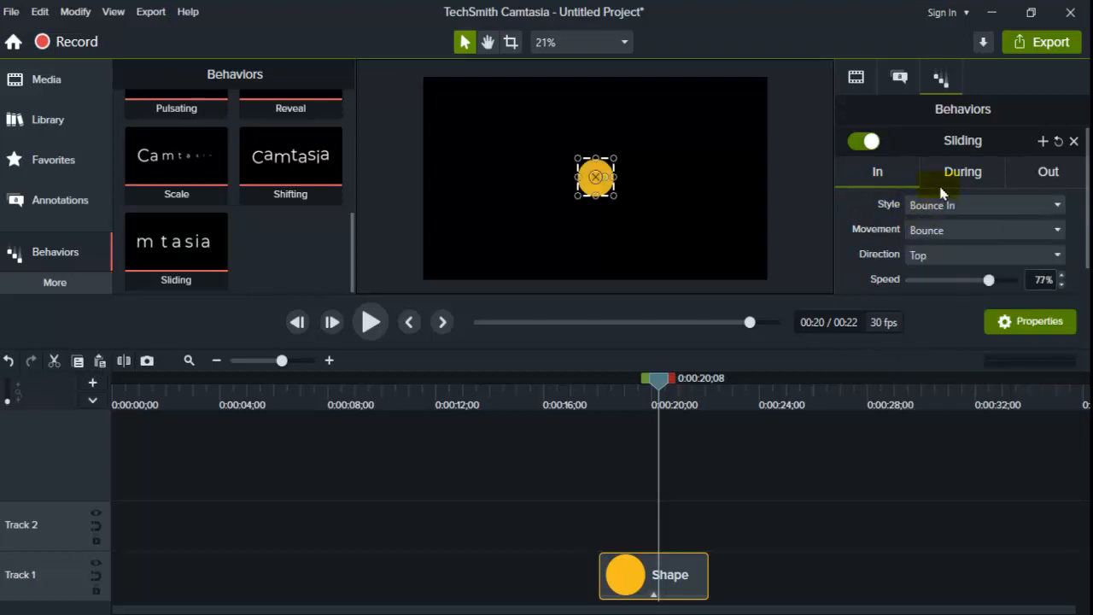
pyautogui.click(948, 175)
pyautogui.click(888, 174)
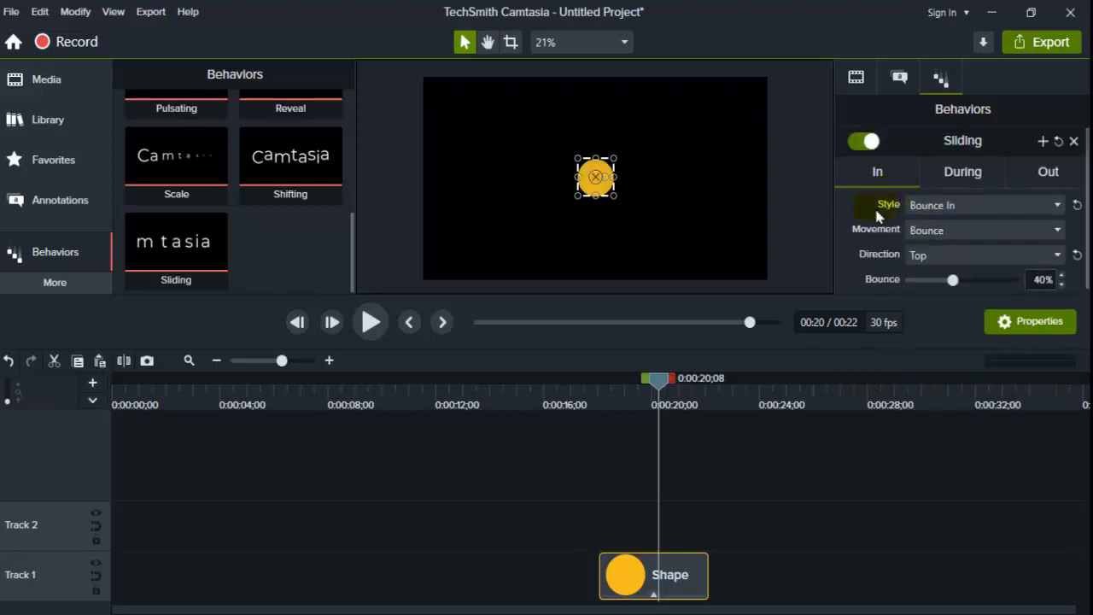
pyautogui.moveTo(658, 397); pyautogui.dragTo(595, 404)
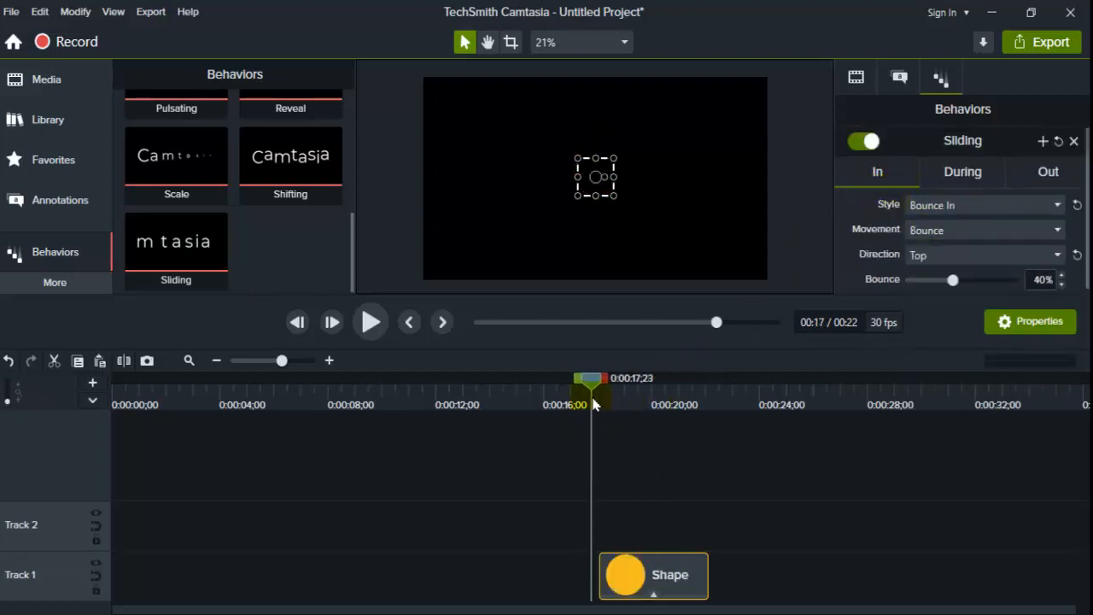
pyautogui.click(388, 324)
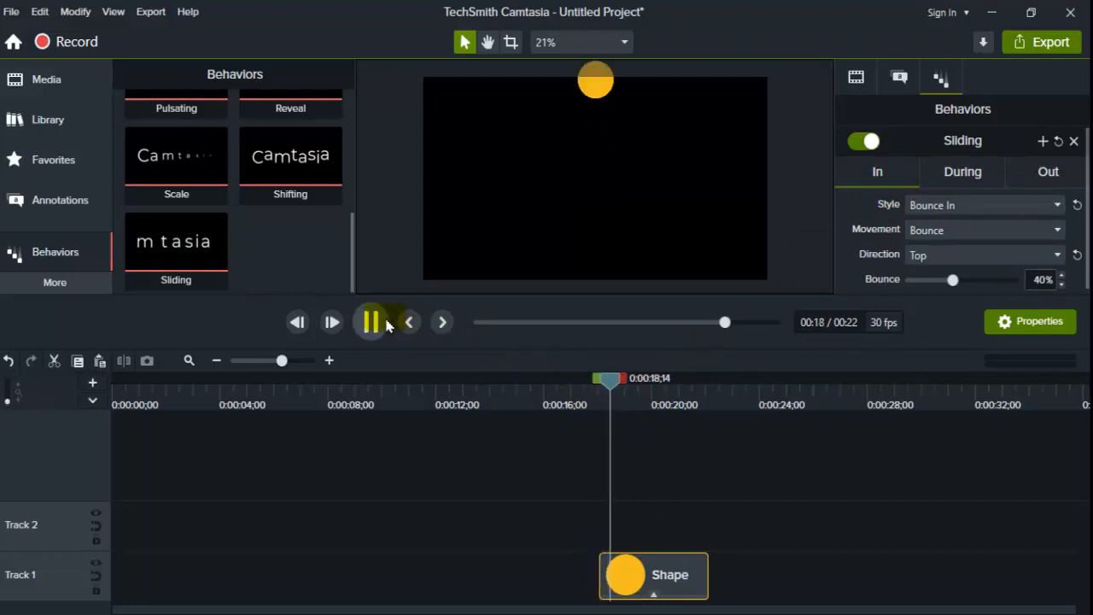
# Step: Enlarge the circle, move it to the bottom centre of the canvas, and preview its entrance from before the clip
pyautogui.click(622, 207)
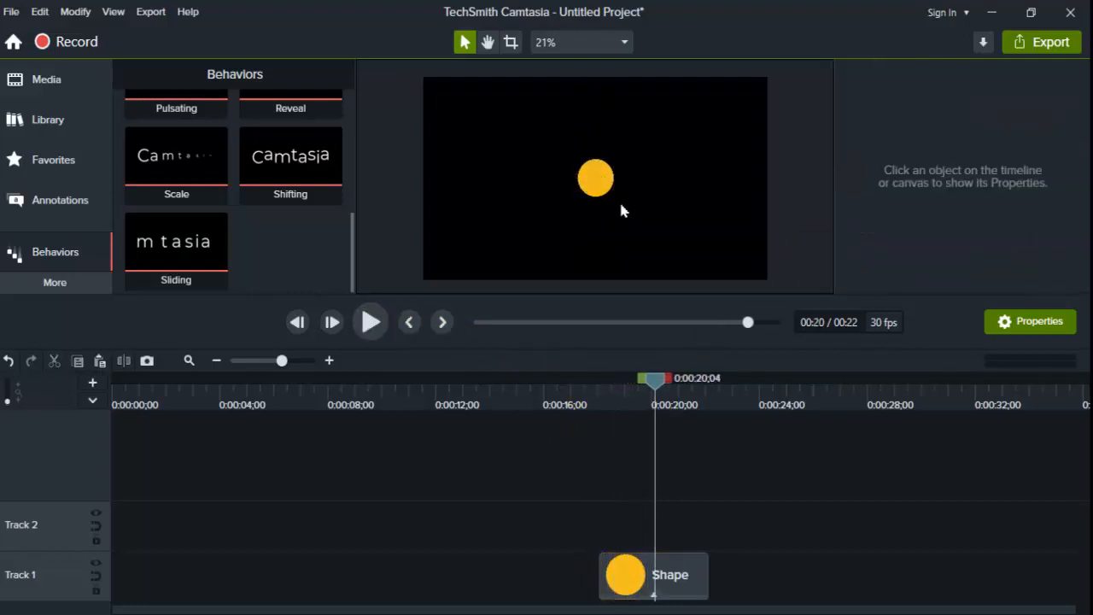
pyautogui.click(620, 202)
pyautogui.moveTo(631, 212); pyautogui.dragTo(614, 261)
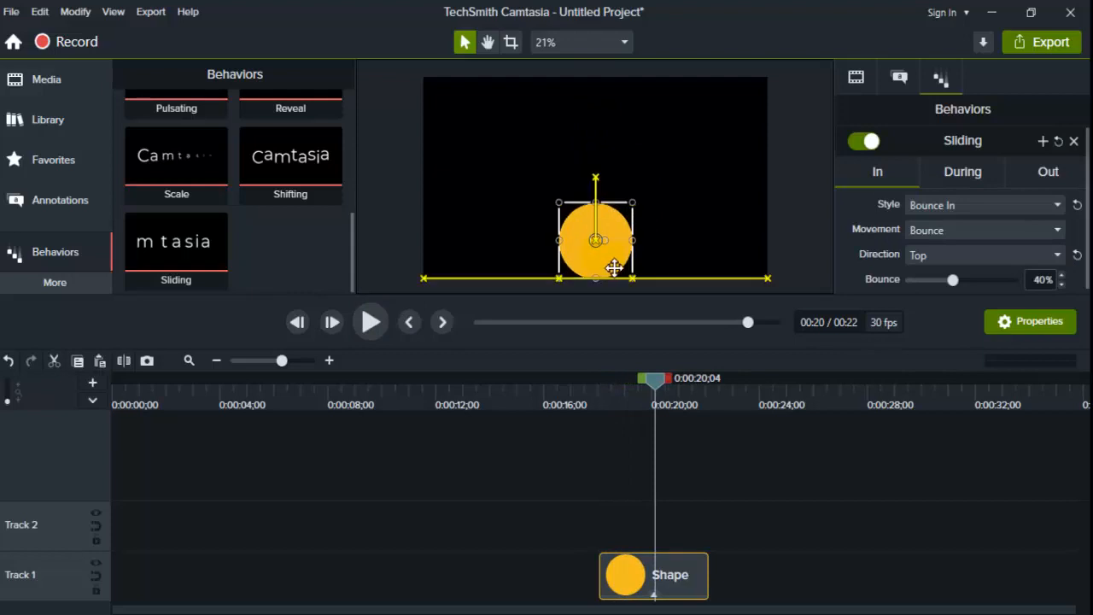
pyautogui.moveTo(658, 392); pyautogui.dragTo(583, 381)
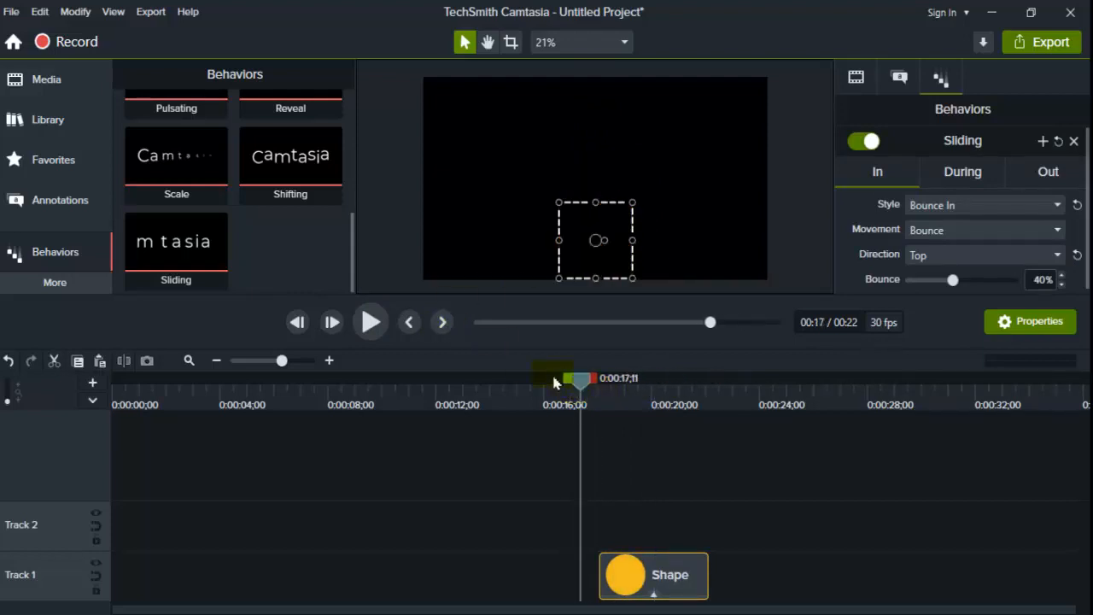
pyautogui.click(369, 322)
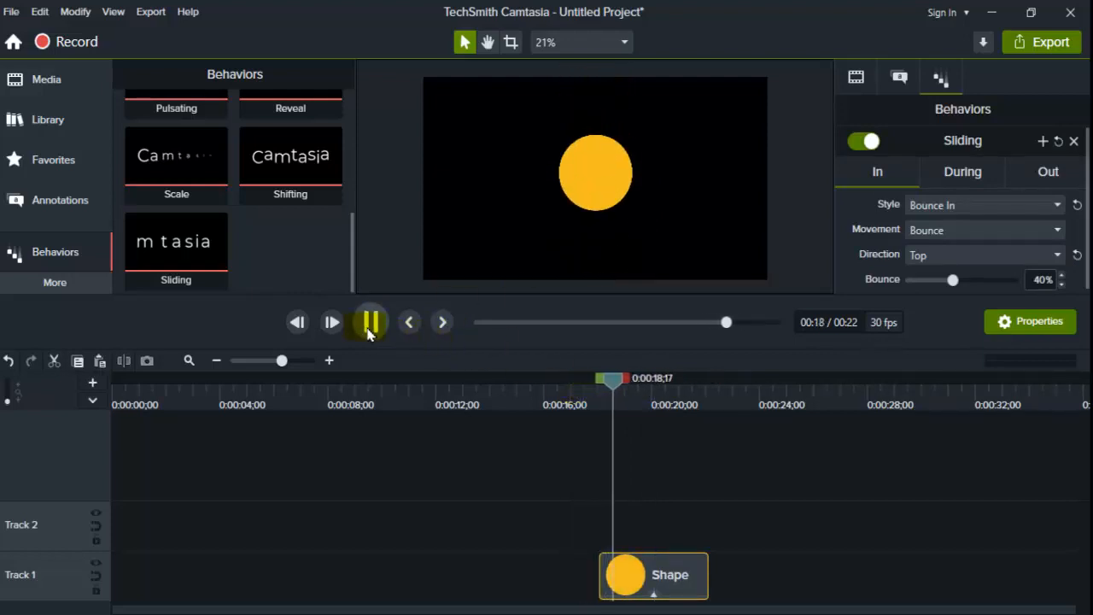
pyautogui.click(369, 322)
# Step: Set the Sliding behavior's During style to Pulsate
pyautogui.click(982, 170)
pyautogui.scroll(-2, 956, 220)
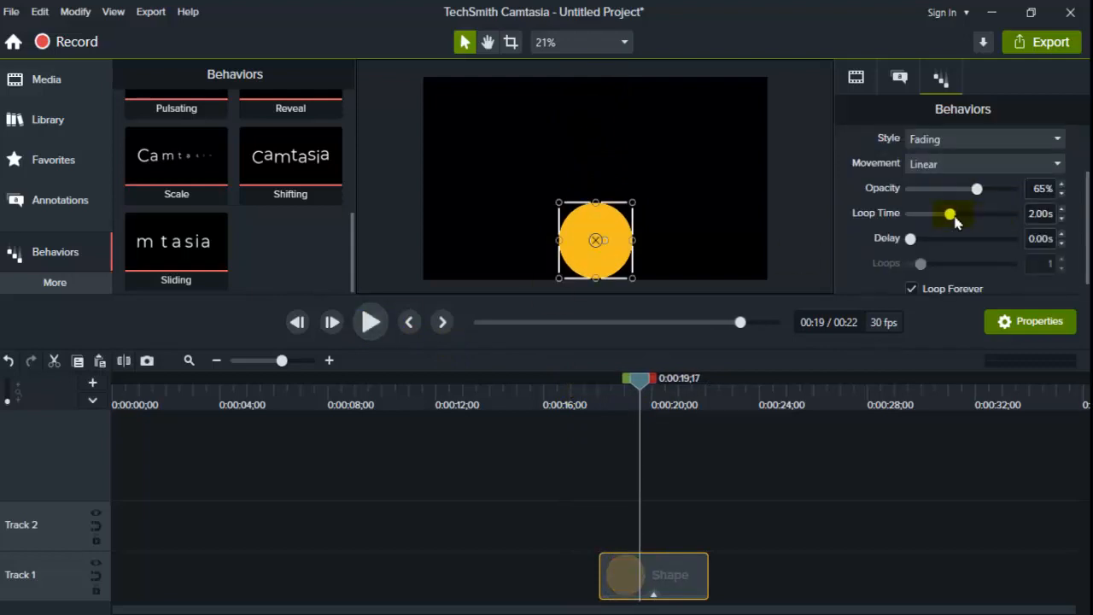
pyautogui.scroll(2, 953, 186)
pyautogui.click(956, 182)
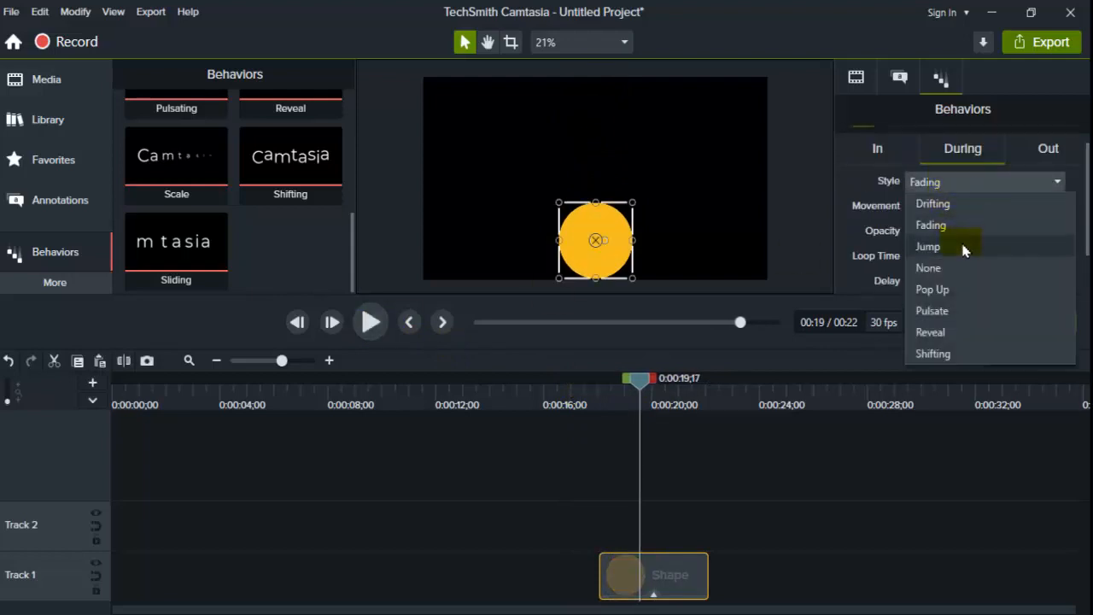
pyautogui.click(954, 312)
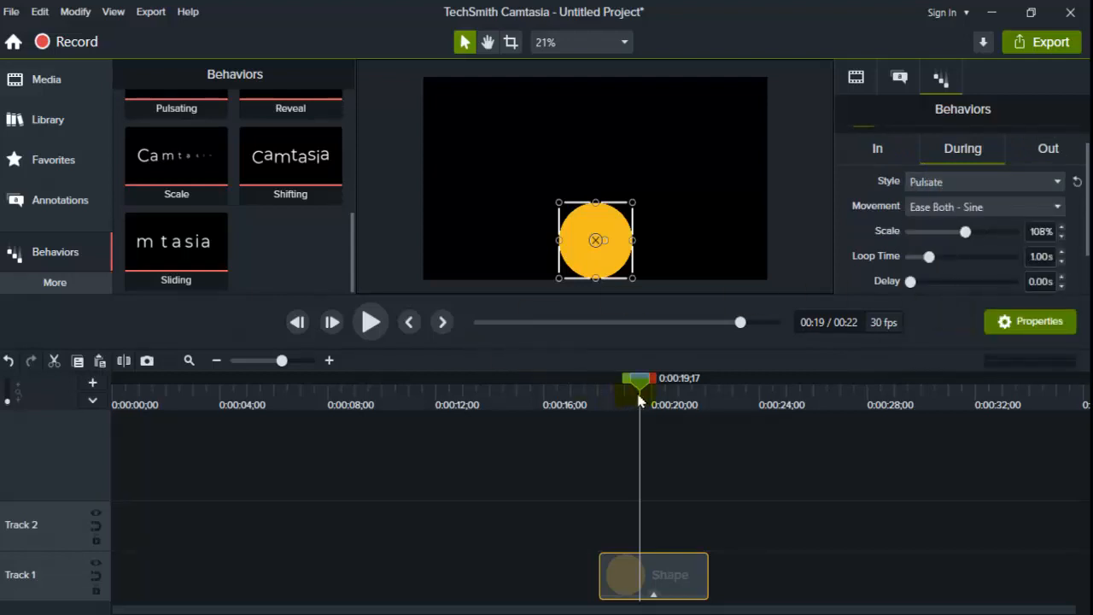
# Step: Set the Sliding behavior's Out direction to Bottom and its Out movement to Bounce
pyautogui.click(1032, 153)
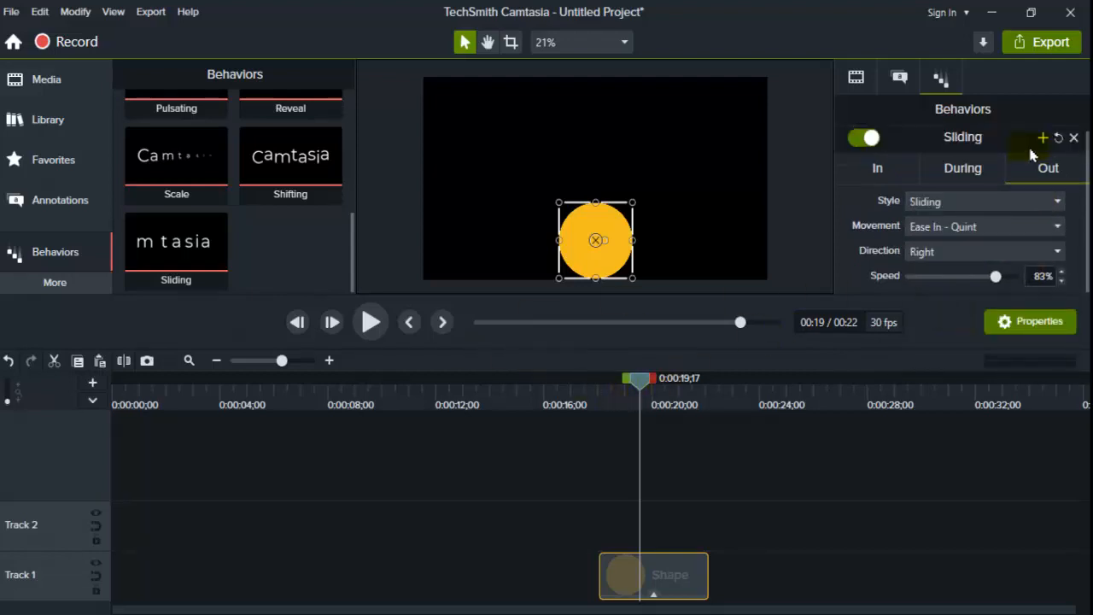
pyautogui.click(953, 252)
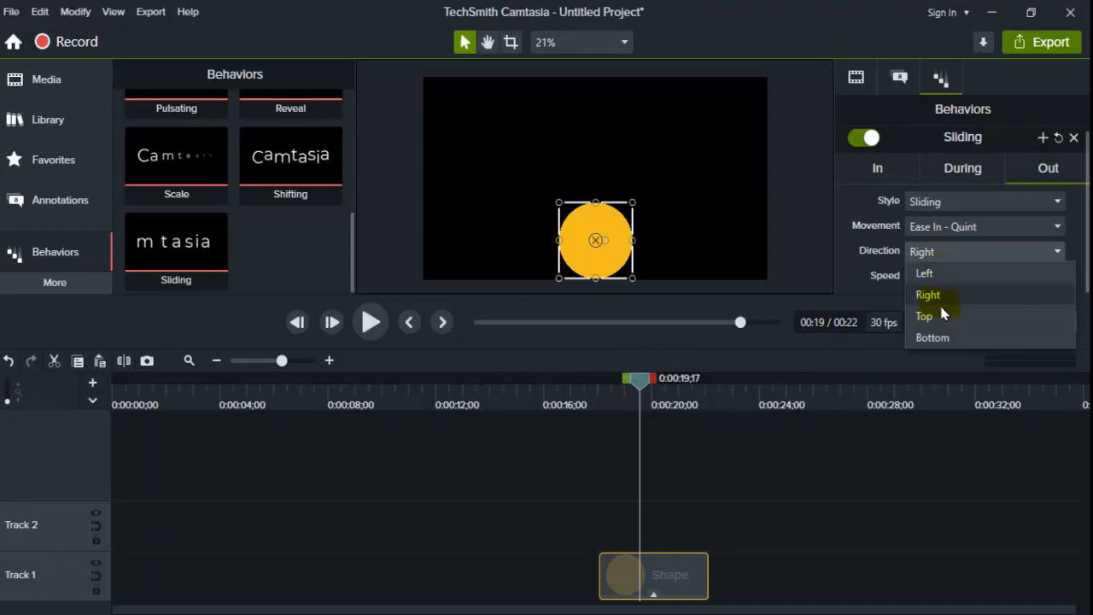
pyautogui.click(932, 335)
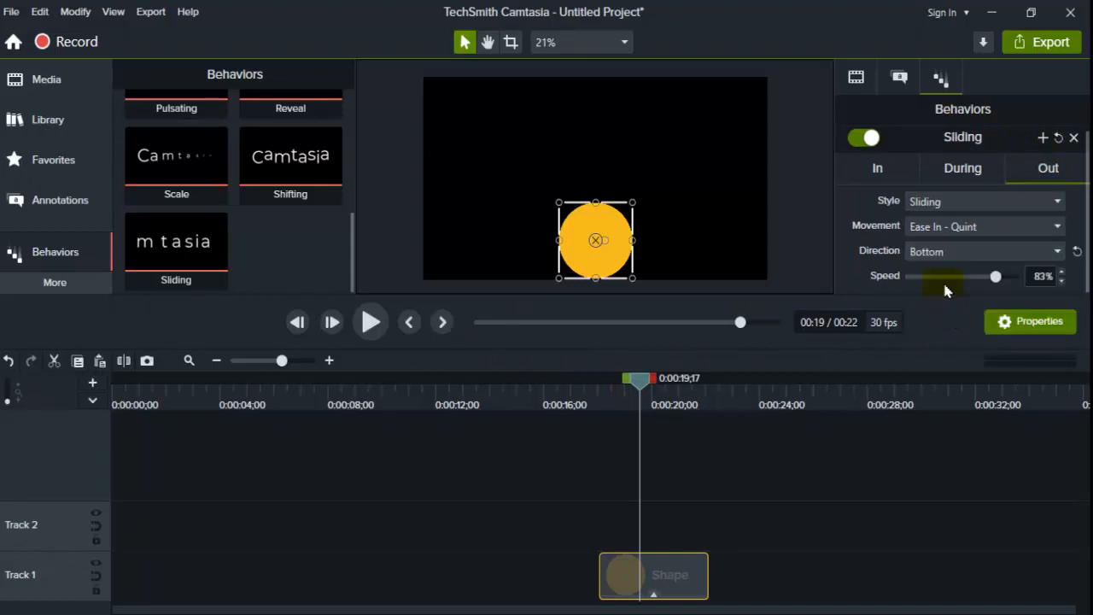
pyautogui.click(938, 226)
pyautogui.click(957, 248)
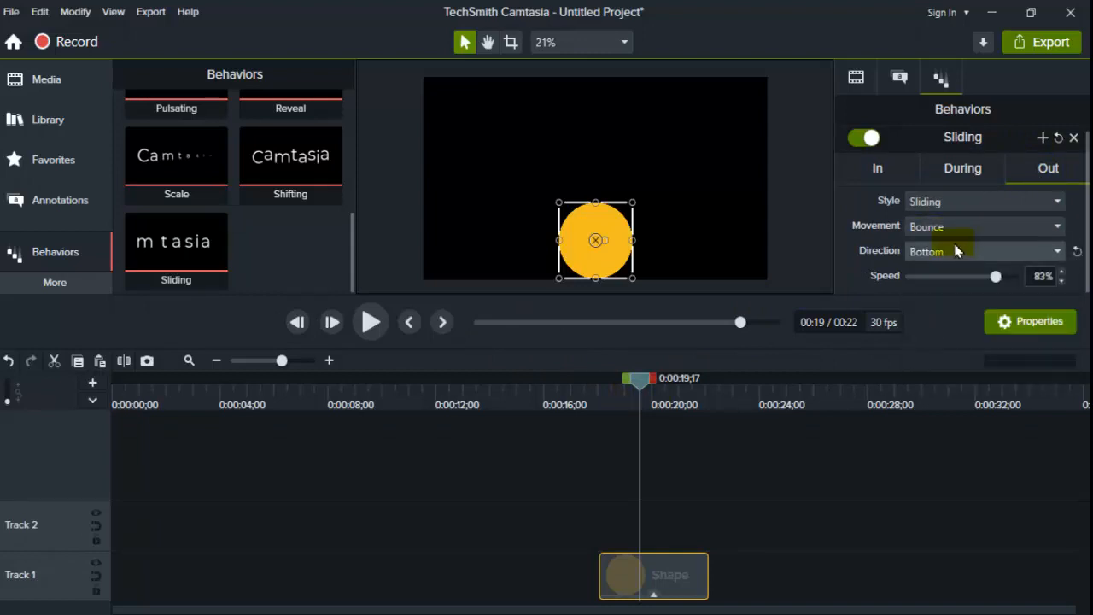
# Step: Change the Out style to Explode, preview the whole clip, and review a frame near the clip's end
pyautogui.click(934, 202)
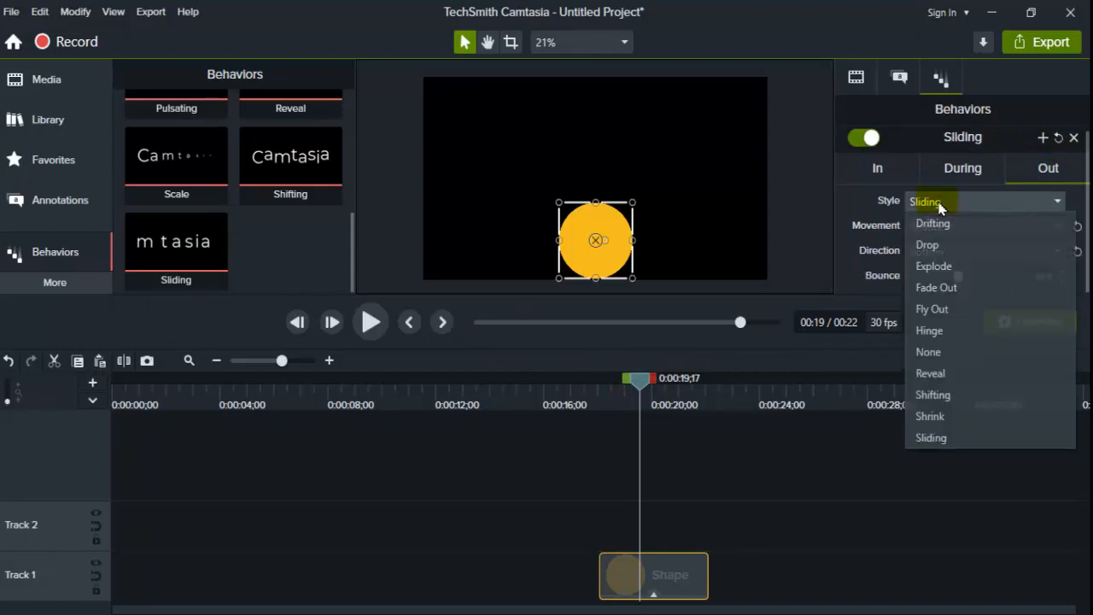
pyautogui.click(963, 266)
pyautogui.moveTo(644, 382); pyautogui.dragTo(583, 378)
pyautogui.click(371, 322)
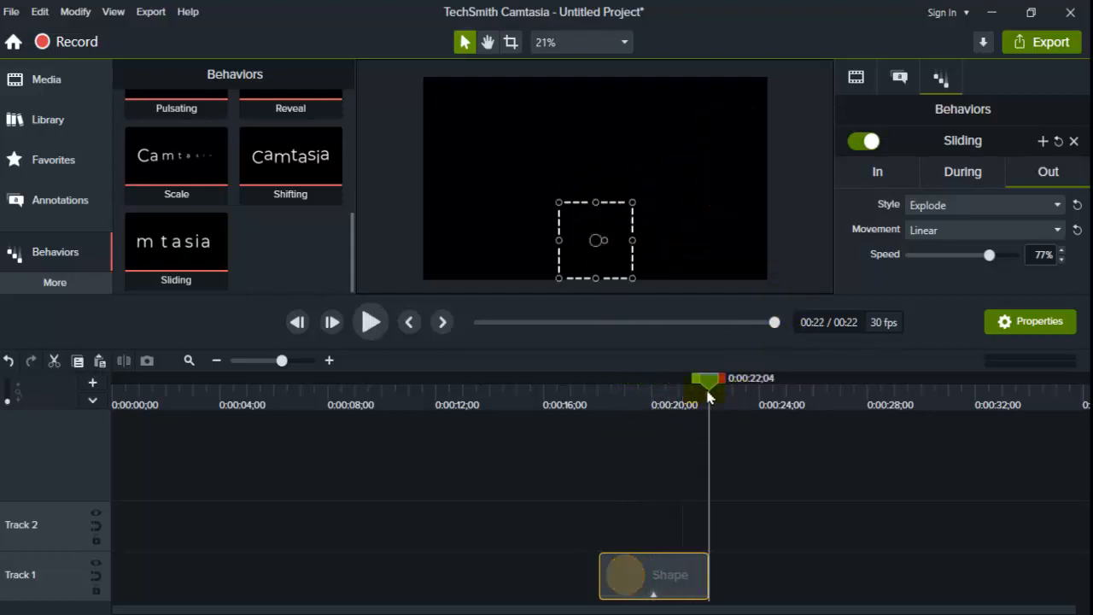
pyautogui.moveTo(708, 395); pyautogui.dragTo(688, 395)
# Step: Set the Out style to None and preview how the circle leaves at the clip's end
pyautogui.click(937, 205)
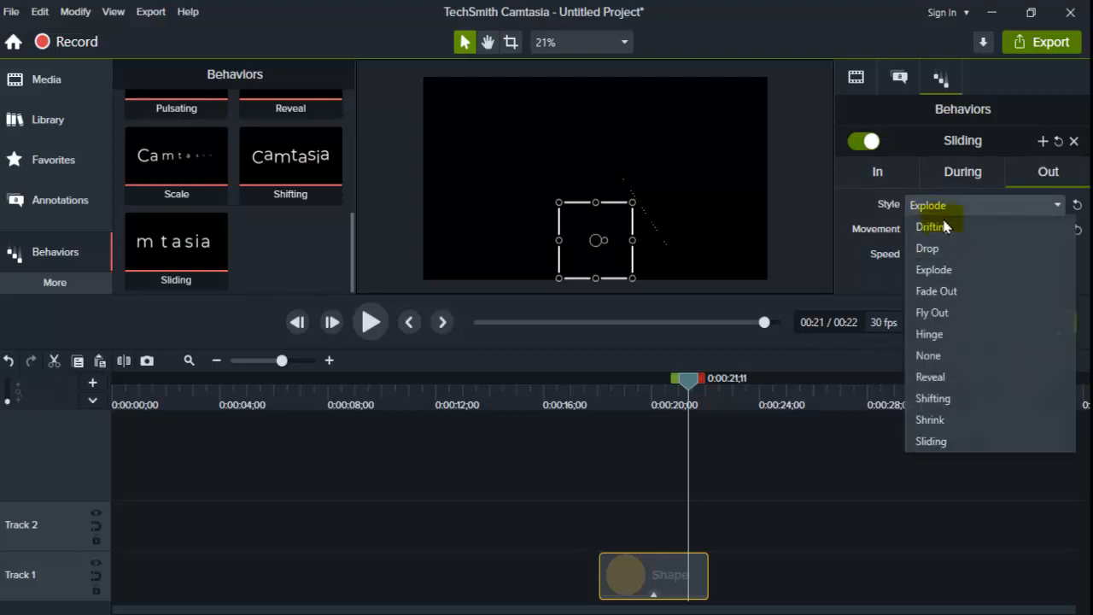
pyautogui.click(968, 356)
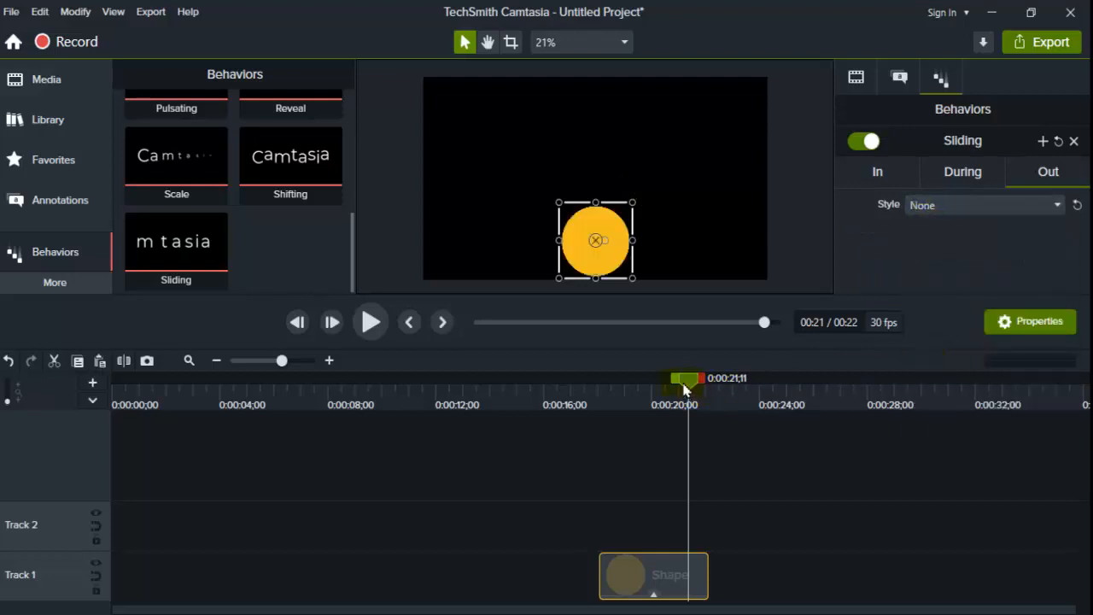
pyautogui.moveTo(684, 389); pyautogui.dragTo(622, 397)
pyautogui.click(369, 324)
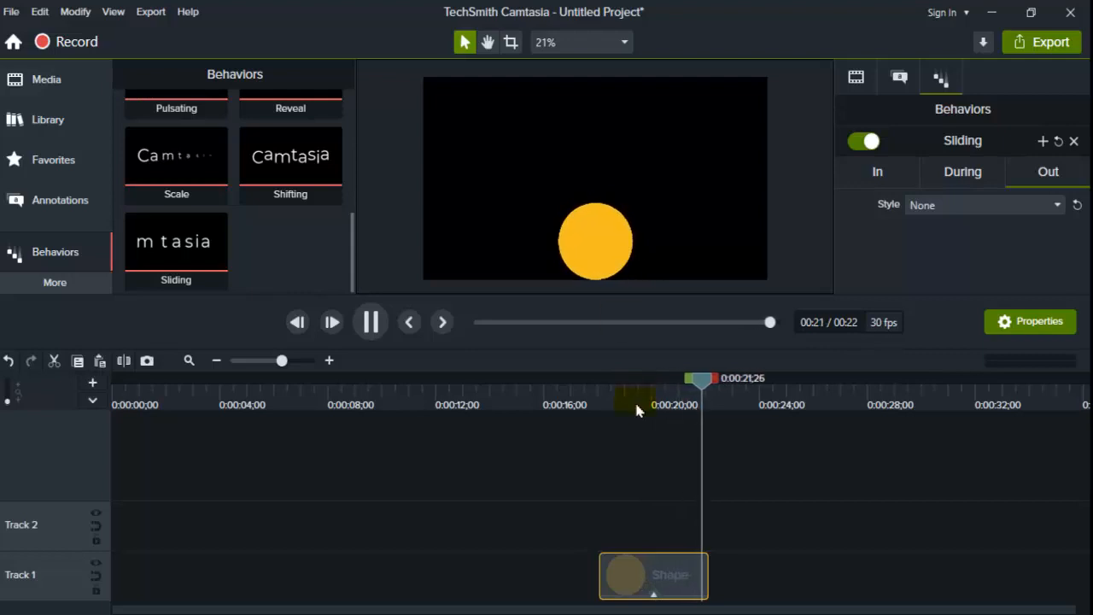
# Step: Set the Out style to Drifting with direction Bottom and preview the circle's exit
pyautogui.click(953, 176)
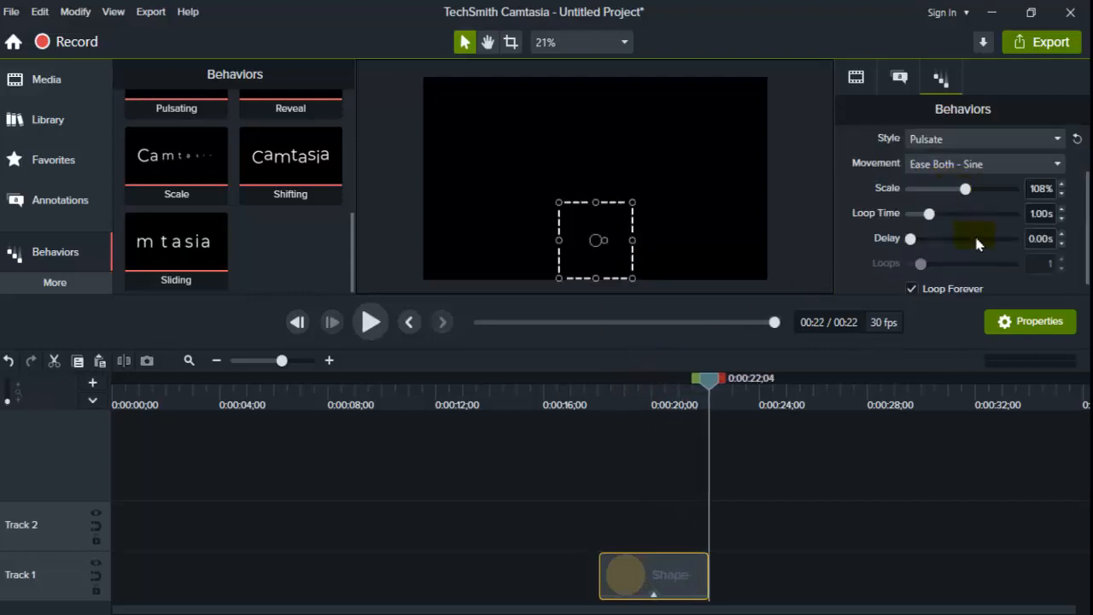
pyautogui.scroll(2, 974, 233)
pyautogui.click(1019, 173)
pyautogui.click(1020, 210)
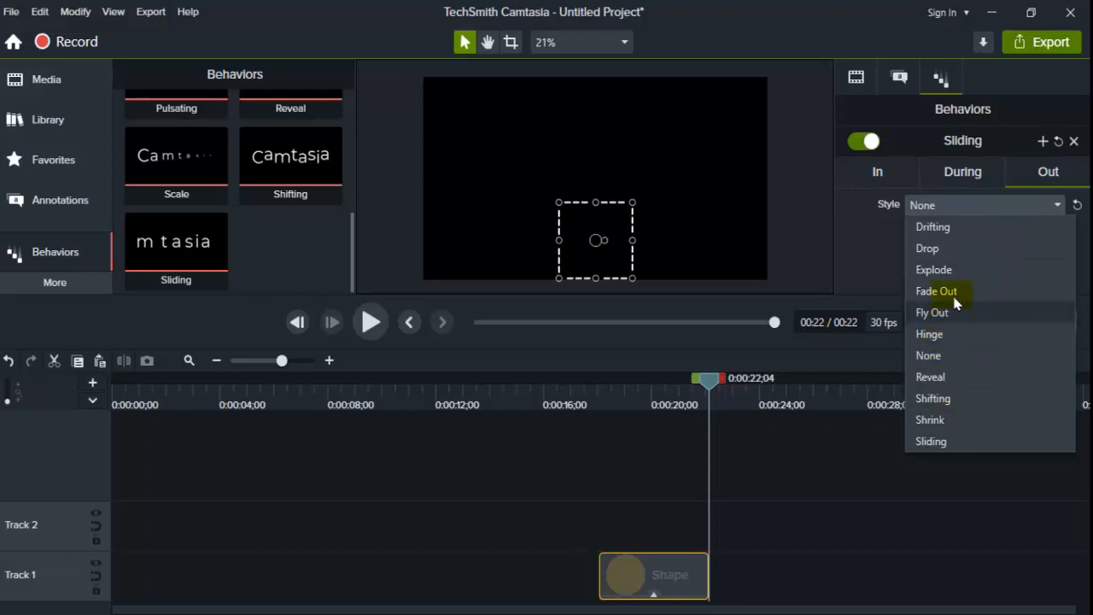
pyautogui.click(955, 228)
pyautogui.click(971, 261)
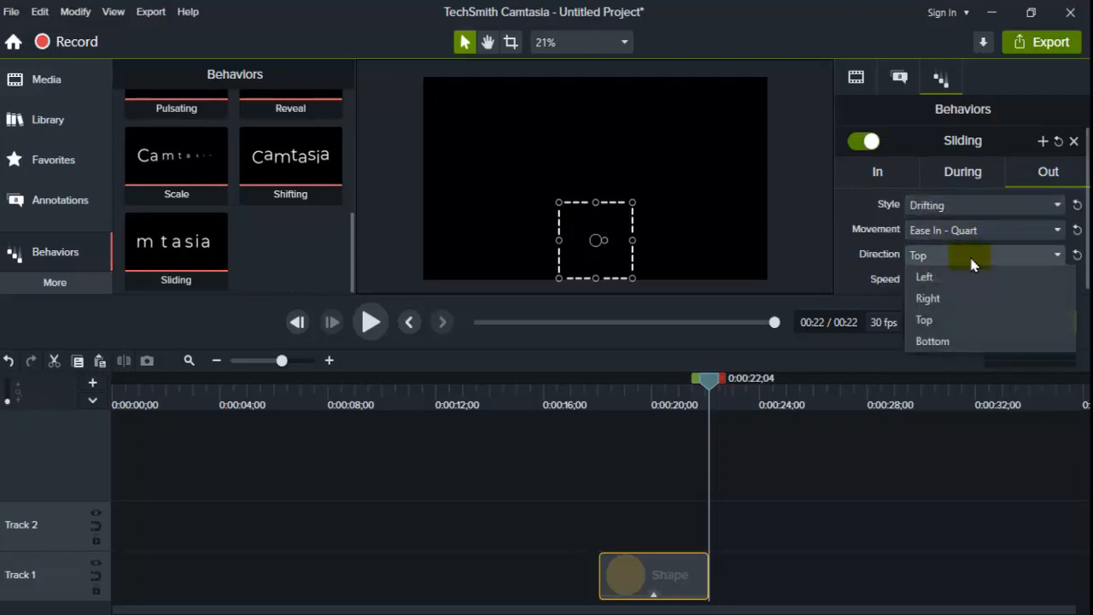
pyautogui.click(932, 340)
pyautogui.moveTo(709, 379); pyautogui.dragTo(666, 392)
pyautogui.click(384, 328)
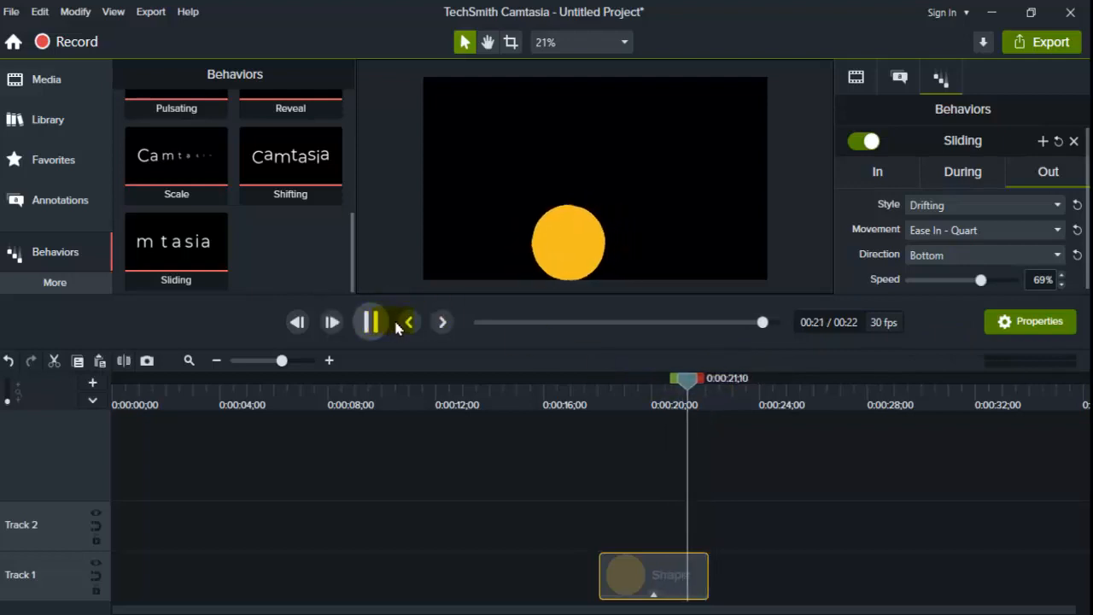
# Step: Change the Drifting exit's direction to Top and preview the circle's exit
pyautogui.click(946, 267)
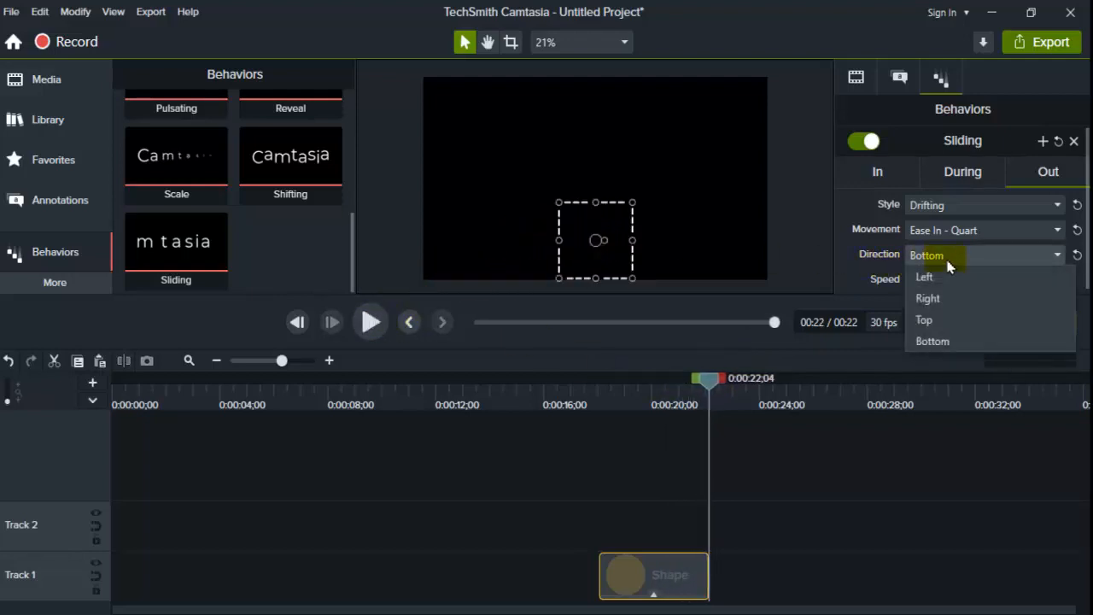
pyautogui.click(929, 319)
pyautogui.moveTo(698, 381); pyautogui.dragTo(620, 381)
pyautogui.click(372, 329)
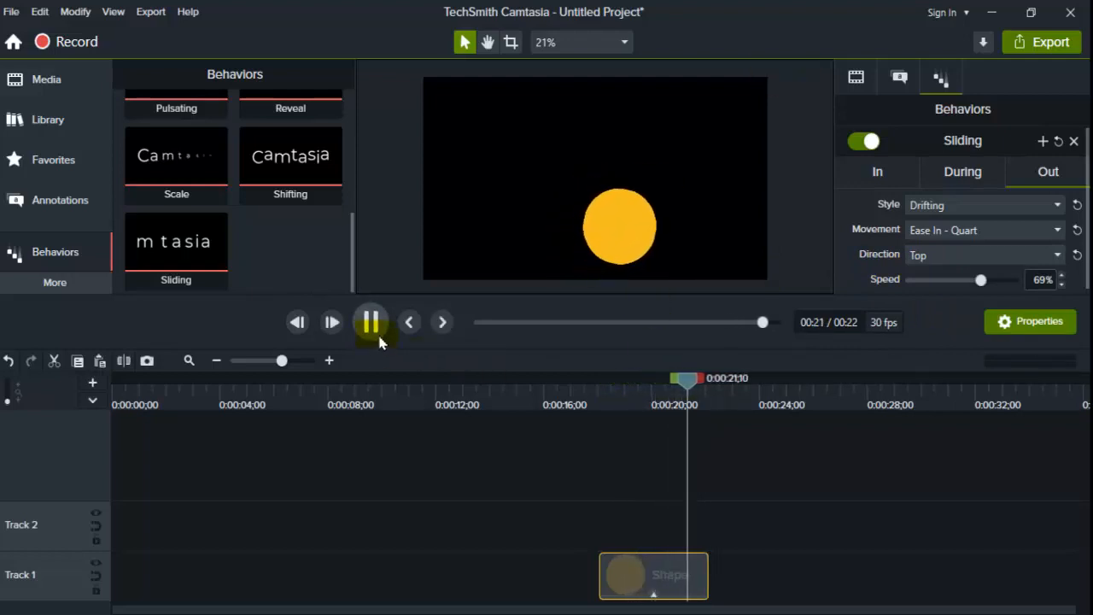
# Step: Set the Drifting exit's movement to Bounce and its direction to Bottom, and play the clip from before its start
pyautogui.click(934, 255)
pyautogui.click(922, 233)
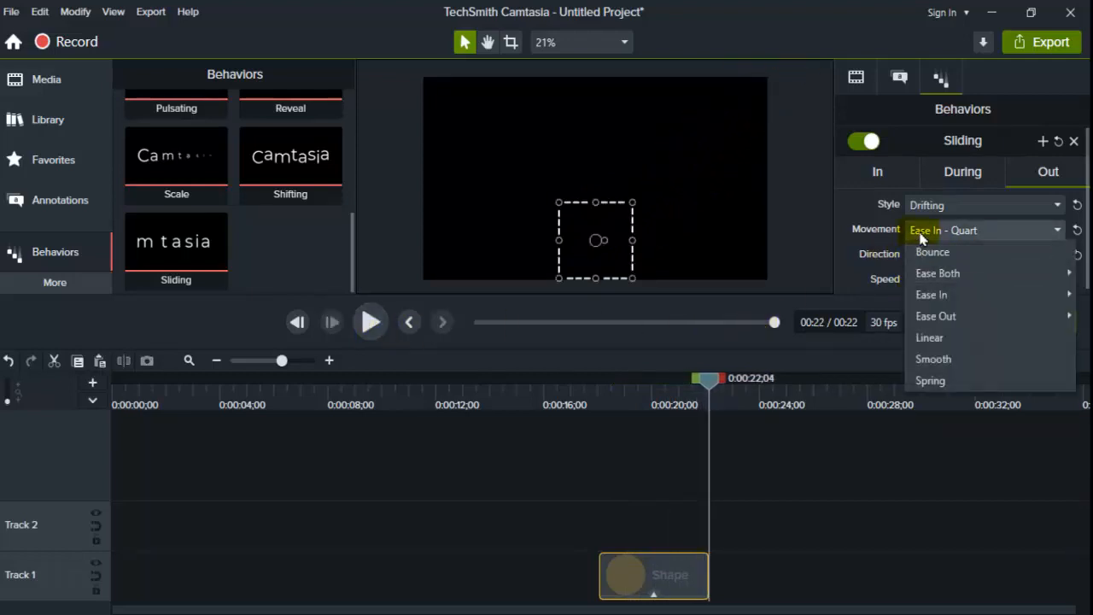
pyautogui.click(965, 254)
pyautogui.click(944, 207)
pyautogui.click(955, 227)
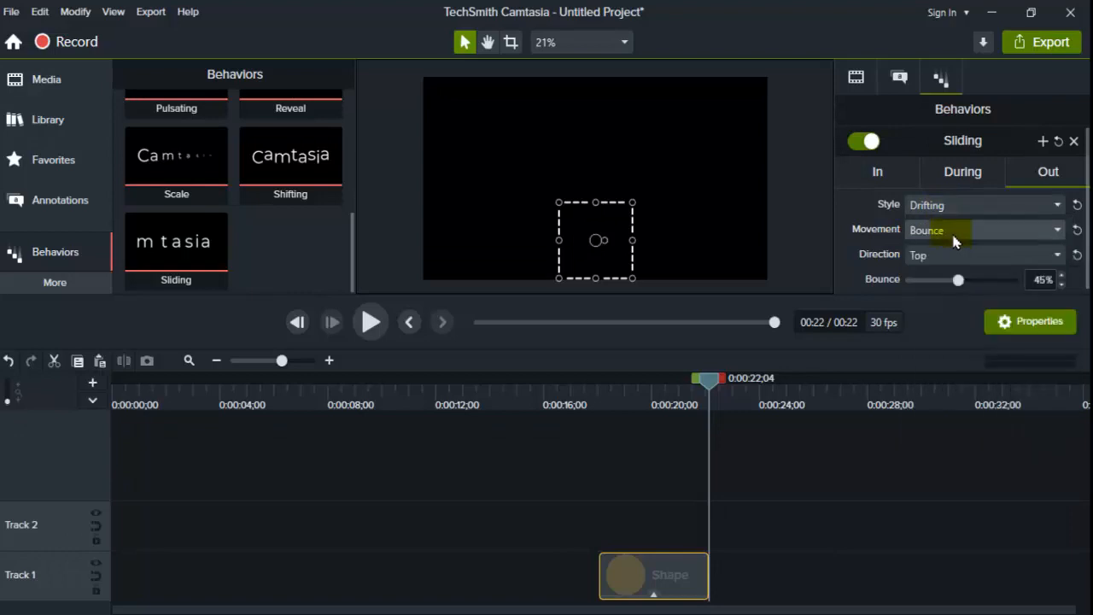
pyautogui.click(954, 254)
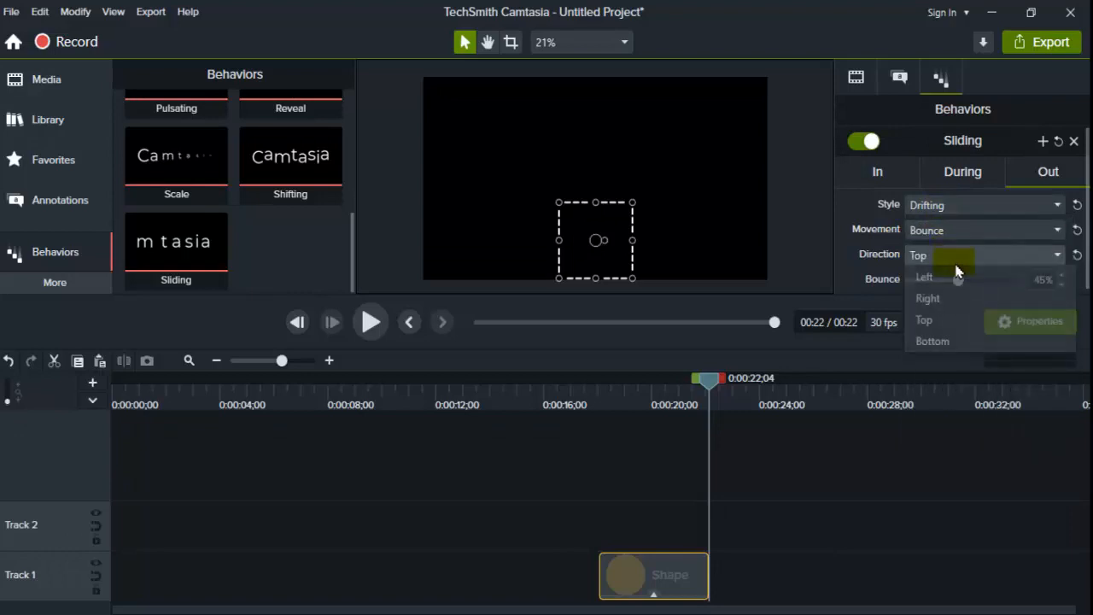
pyautogui.click(963, 339)
pyautogui.moveTo(711, 380); pyautogui.dragTo(607, 381)
pyautogui.click(410, 323)
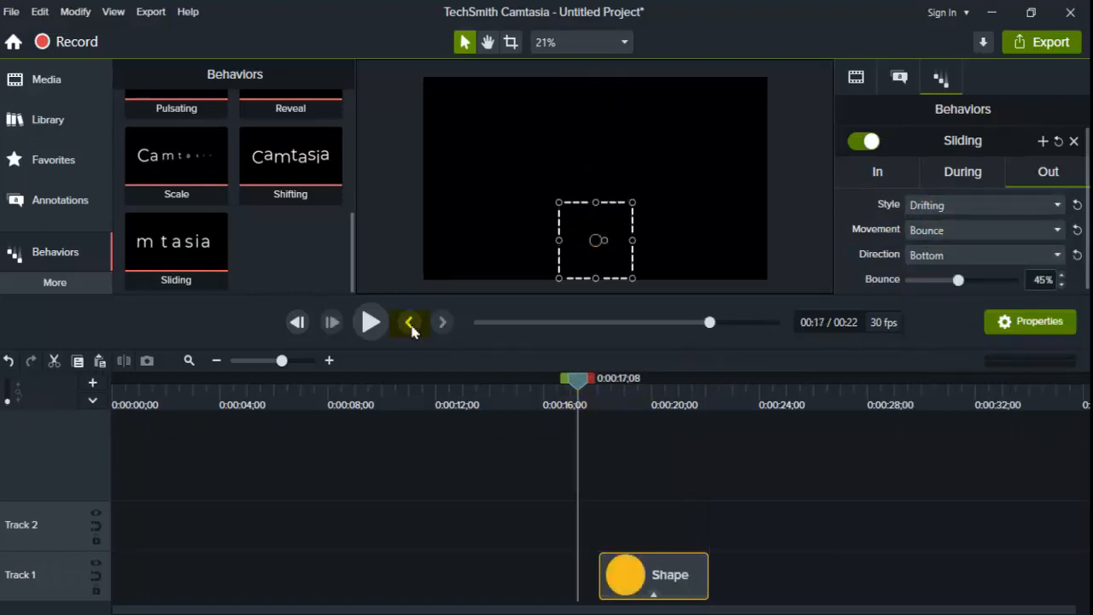
pyautogui.click(369, 323)
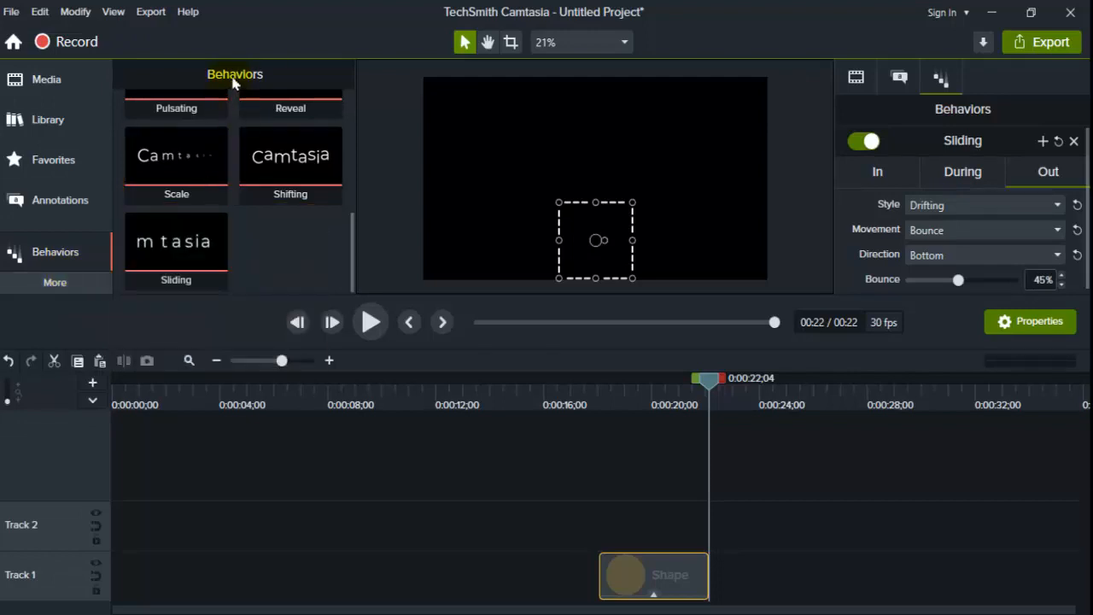
# Step: Look at the Transitions and the Zoom-n-Pan animation options with the playhead placed at the start of the Shape clip
pyautogui.click(58, 291)
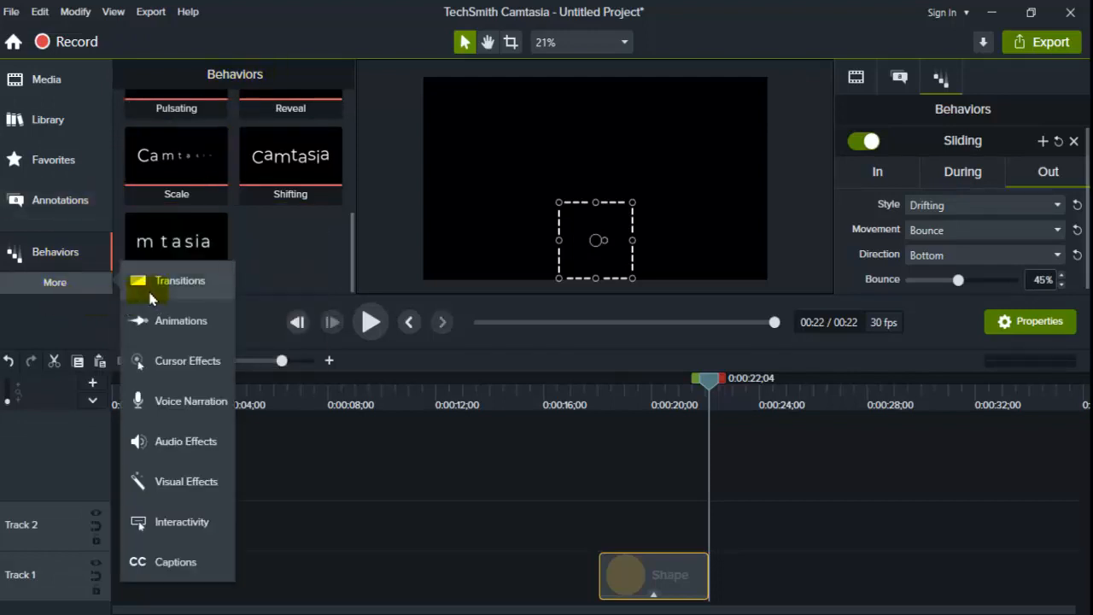
pyautogui.click(144, 281)
pyautogui.click(68, 288)
pyautogui.click(171, 320)
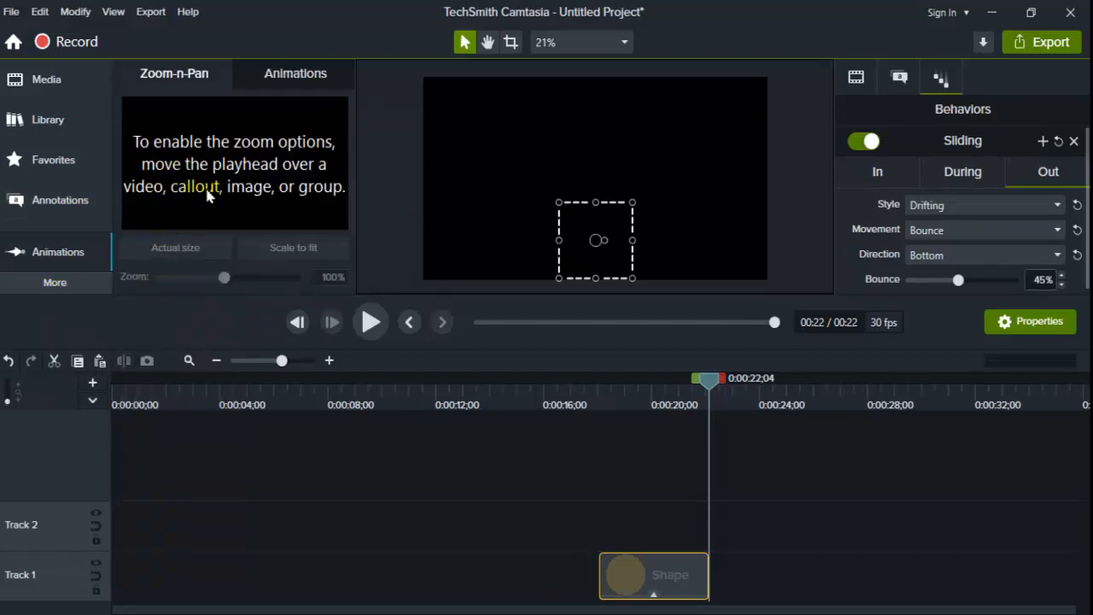
pyautogui.moveTo(495, 382); pyautogui.dragTo(601, 382)
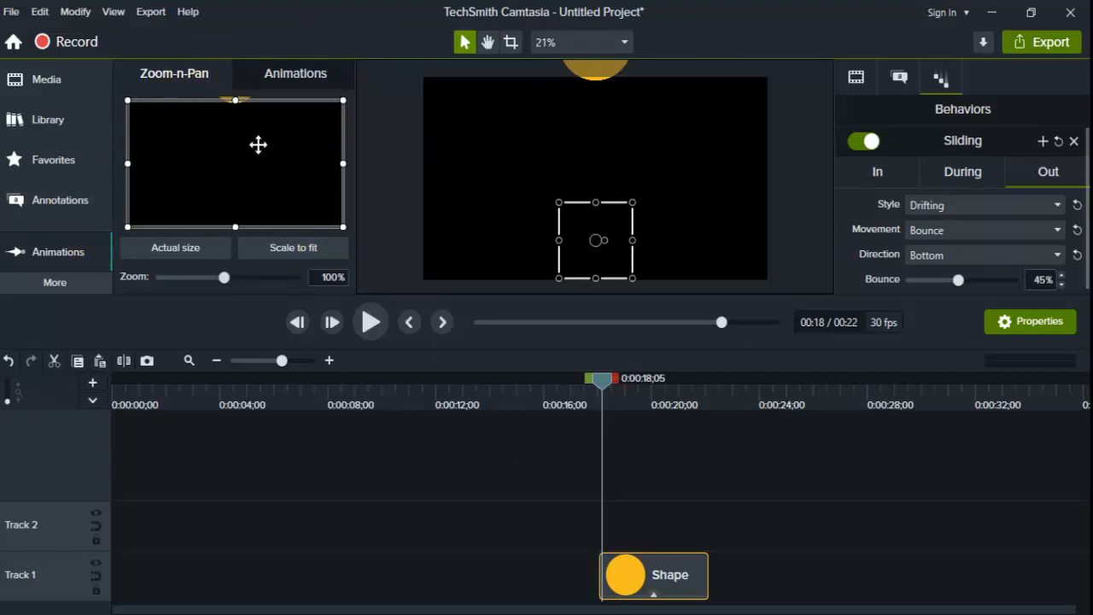
# Step: Apply the Explode behavior to the Shape clip on Track 1 and preview it
pyautogui.click(71, 282)
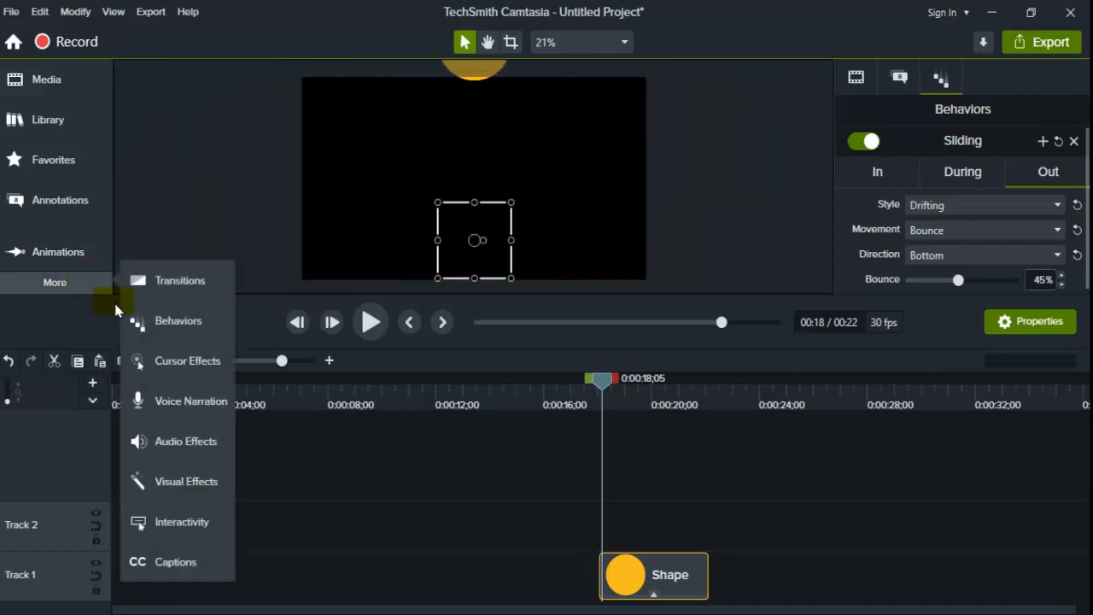
pyautogui.click(148, 325)
pyautogui.scroll(5, 205, 162)
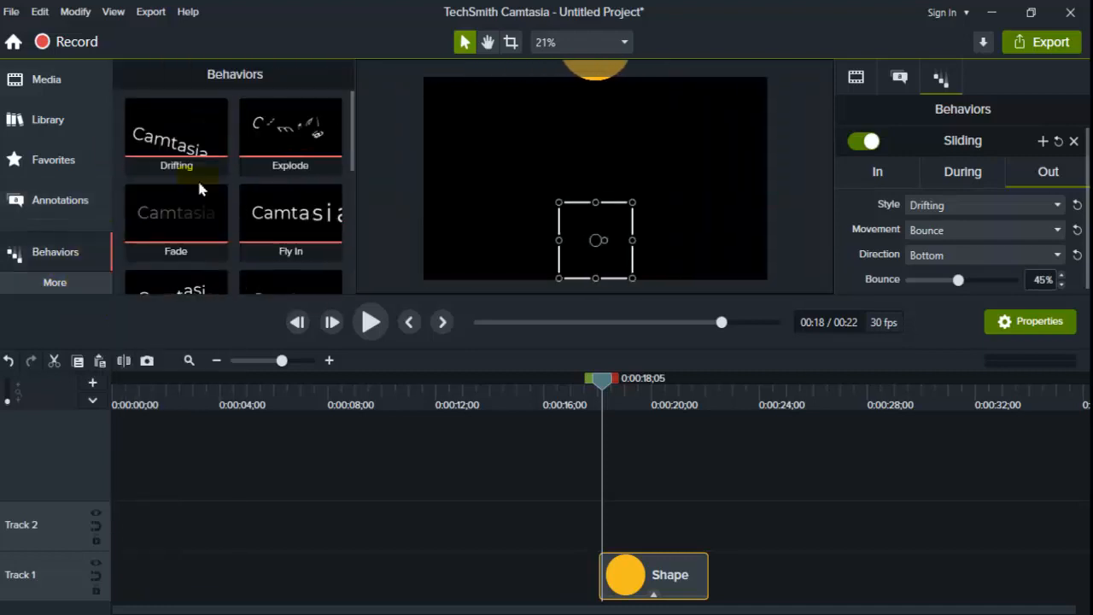
pyautogui.moveTo(265, 151); pyautogui.dragTo(698, 588)
pyautogui.click(371, 321)
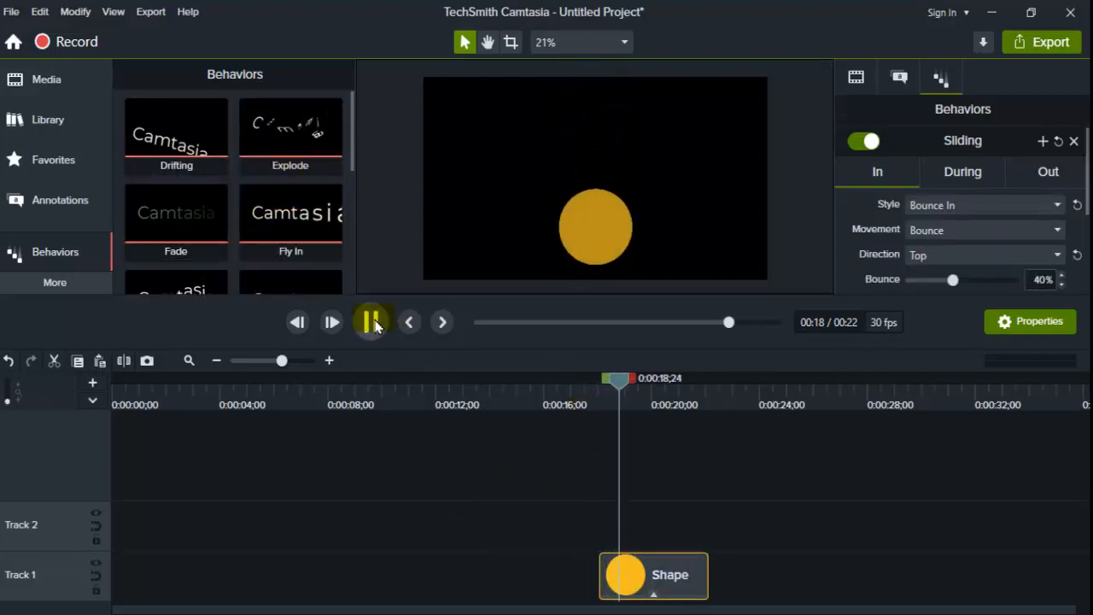